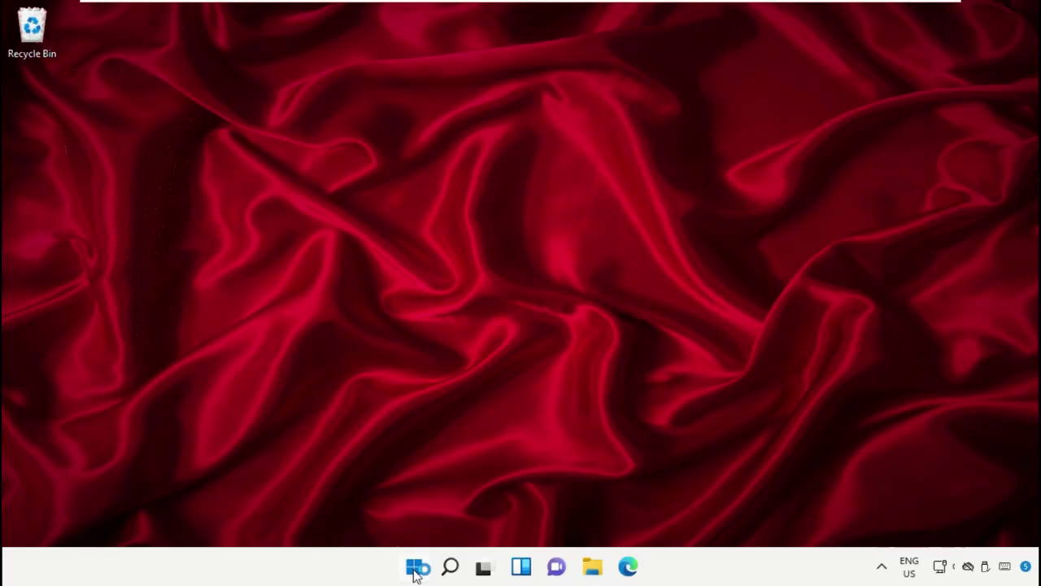
- Search the Start menu for 'task manager'
click(416, 569)
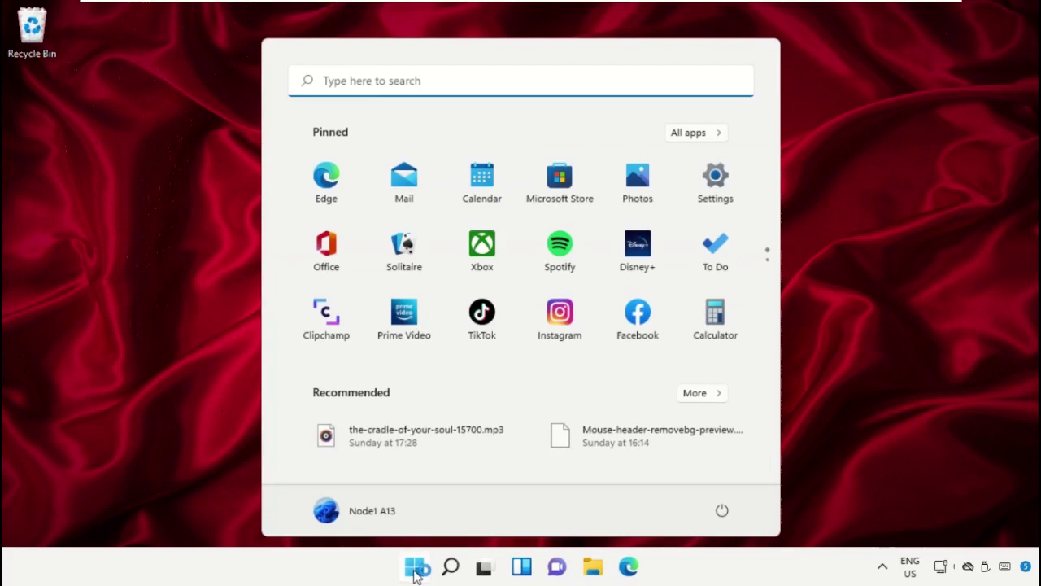
text(task mana)
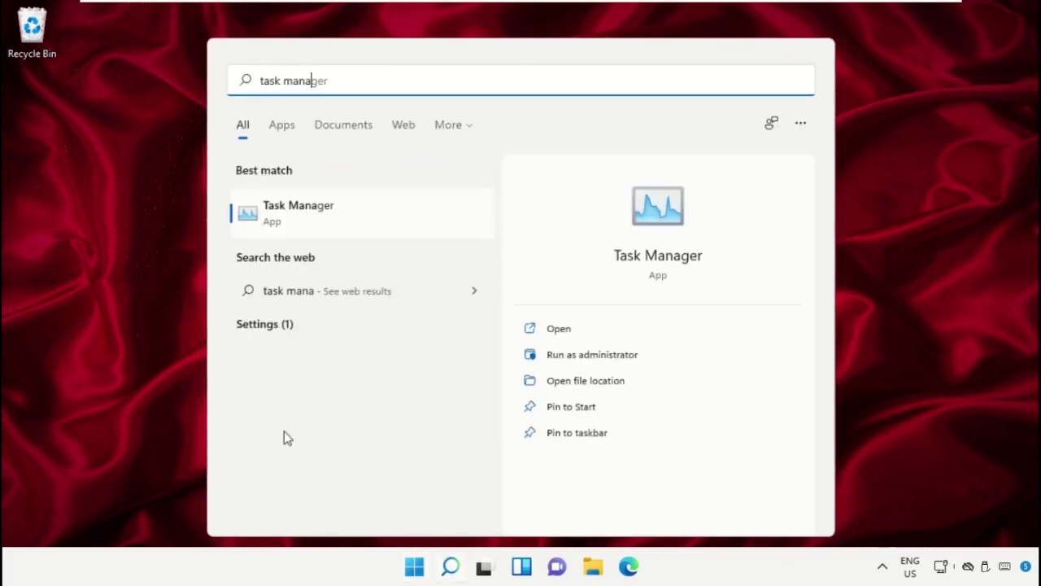
- Open Task Manager and start creating a new task from the File menu
click(317, 214)
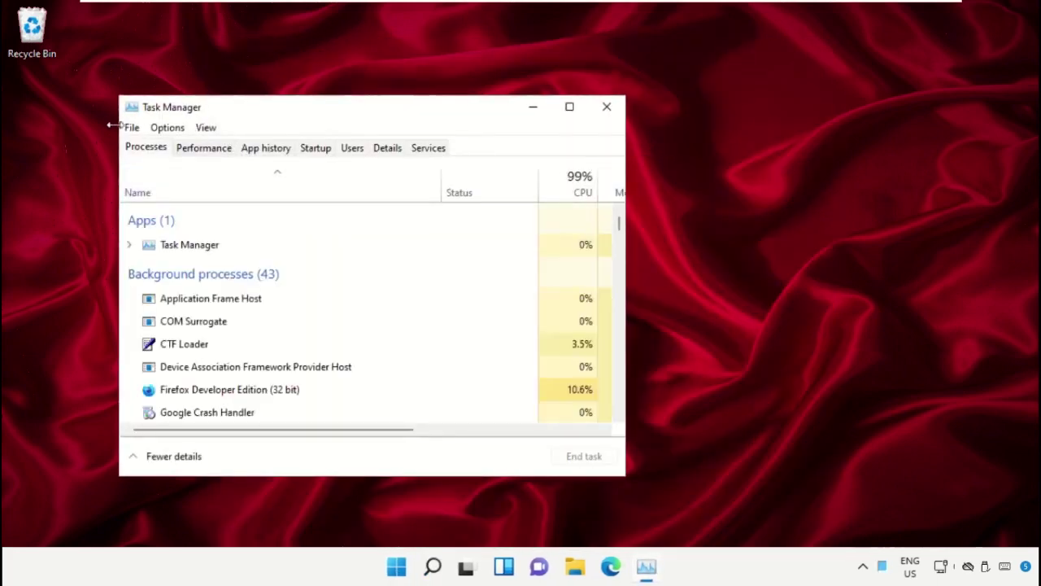
click(131, 130)
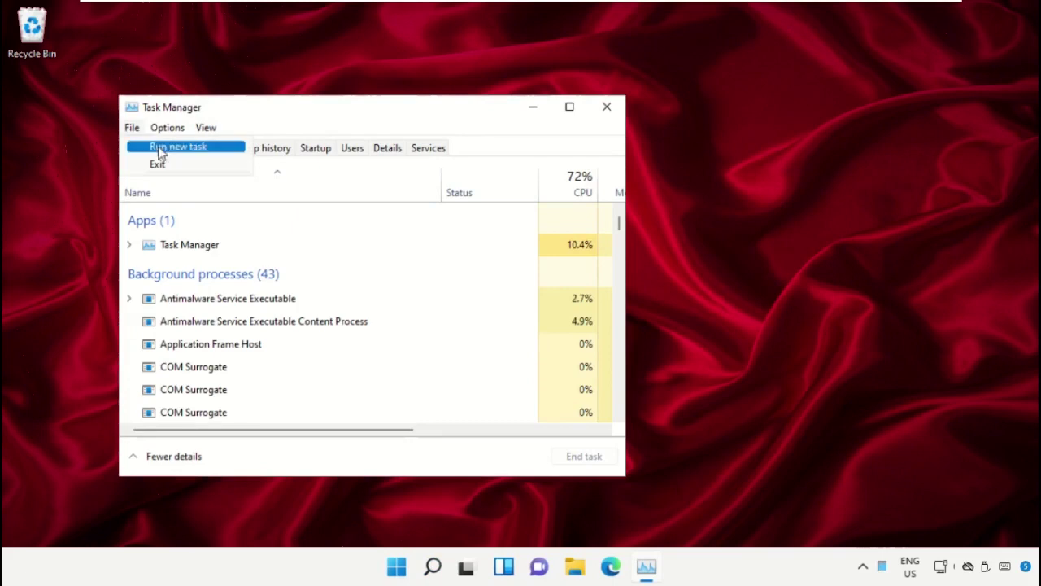
click(220, 152)
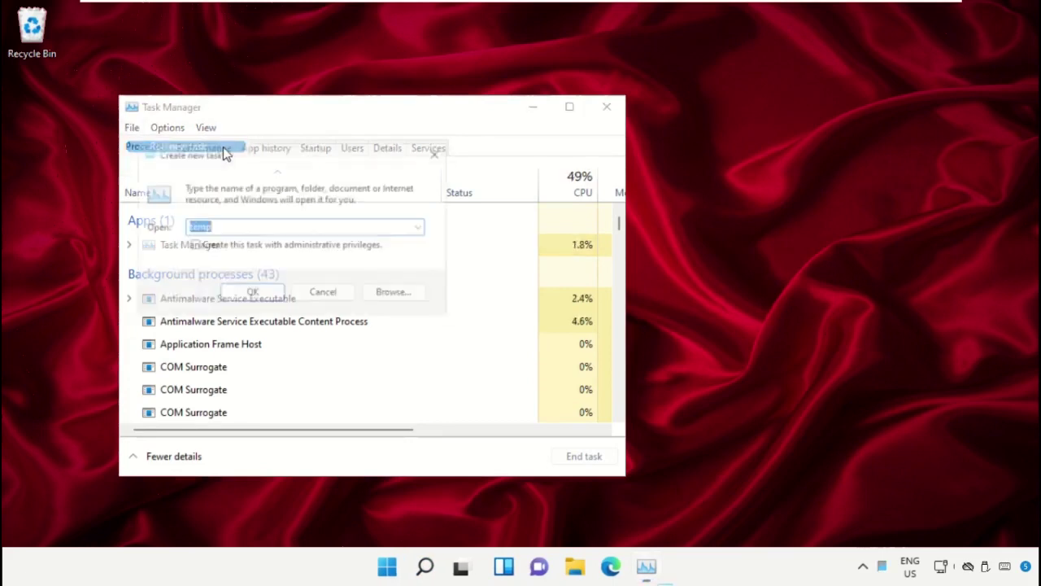
- Browse from This PC into Local Disk (C:) and the Windows folder
click(399, 297)
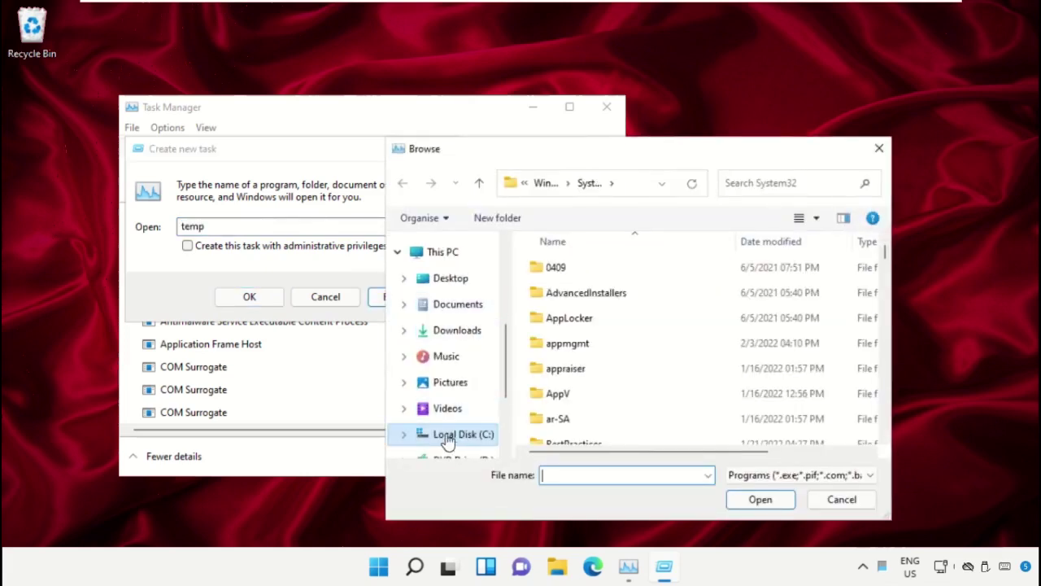
scroll(450, 436, down, 1)
click(451, 404)
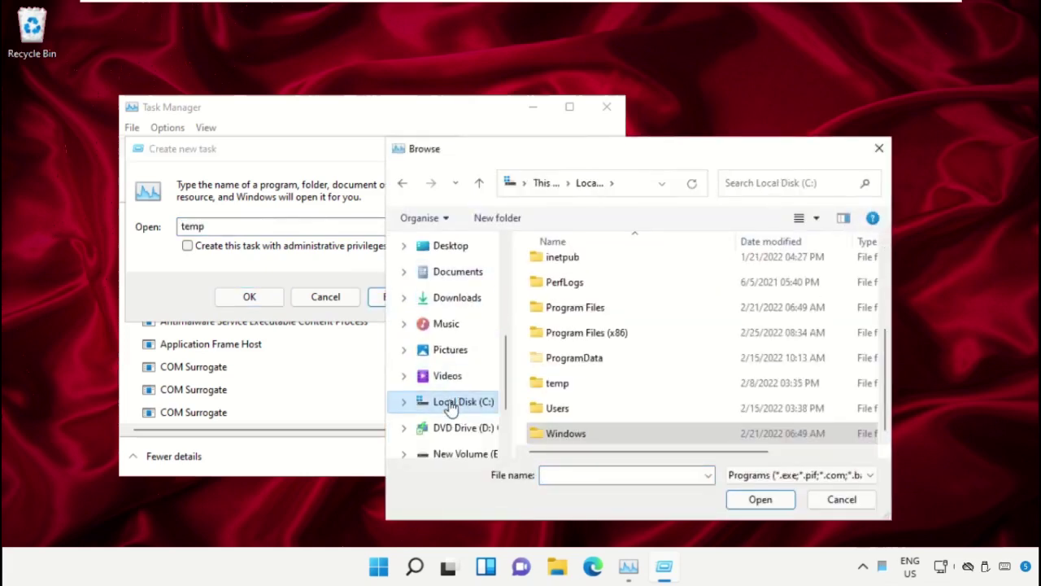
scroll(451, 293, up, 2)
click(445, 278)
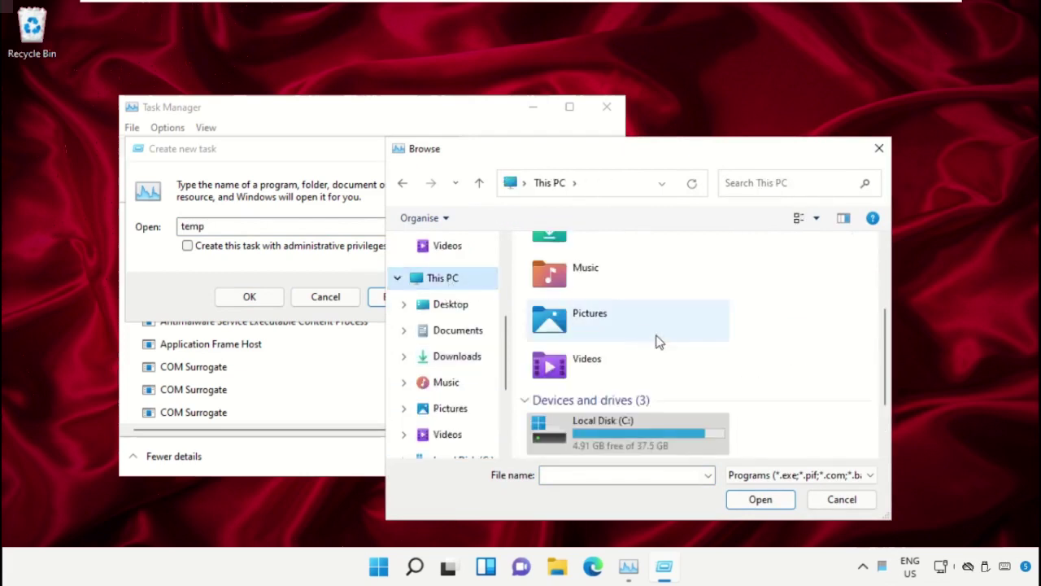
scroll(651, 348, up, 1)
scroll(618, 390, down, 2)
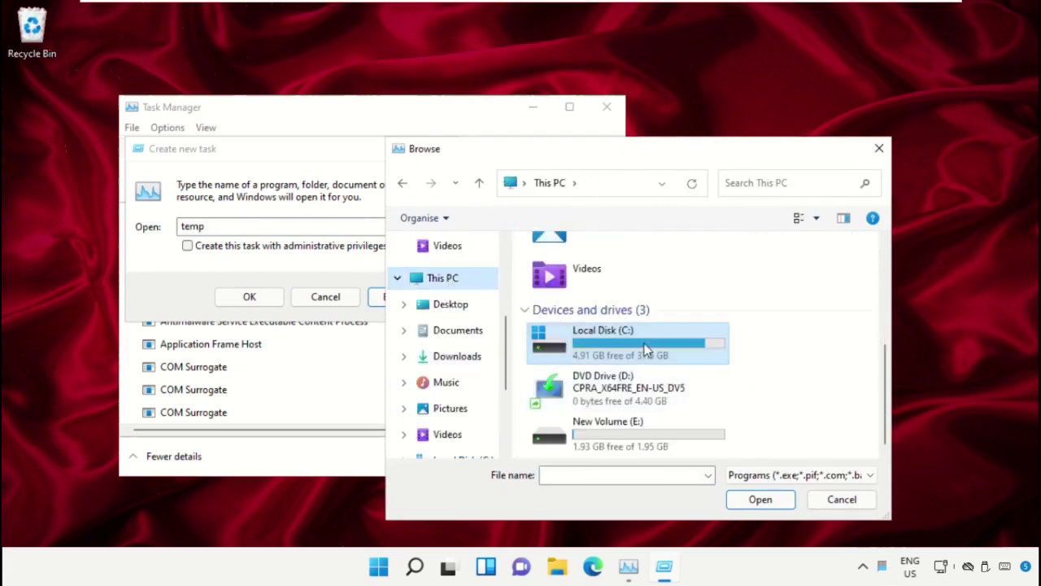
double_click(646, 342)
scroll(616, 297, down, 2)
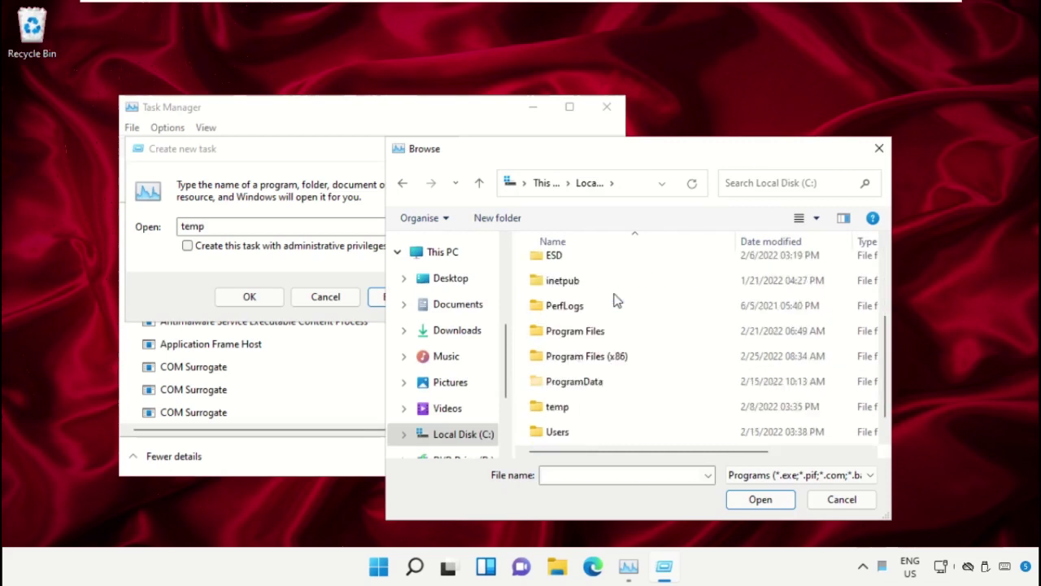
double_click(569, 434)
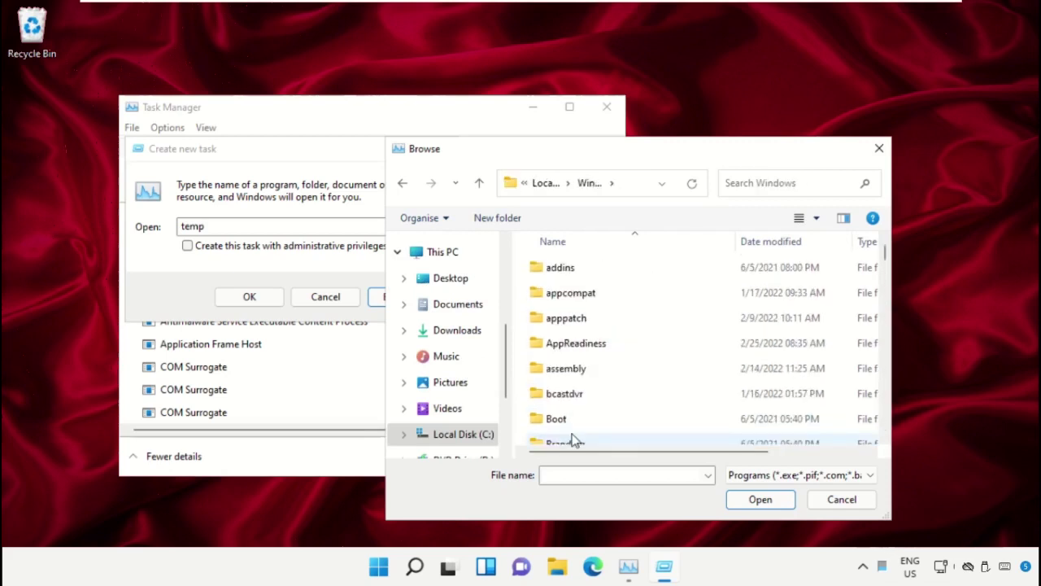
- Open System32 and pick cmd.exe as the program to run
scroll(606, 309, down, 6)
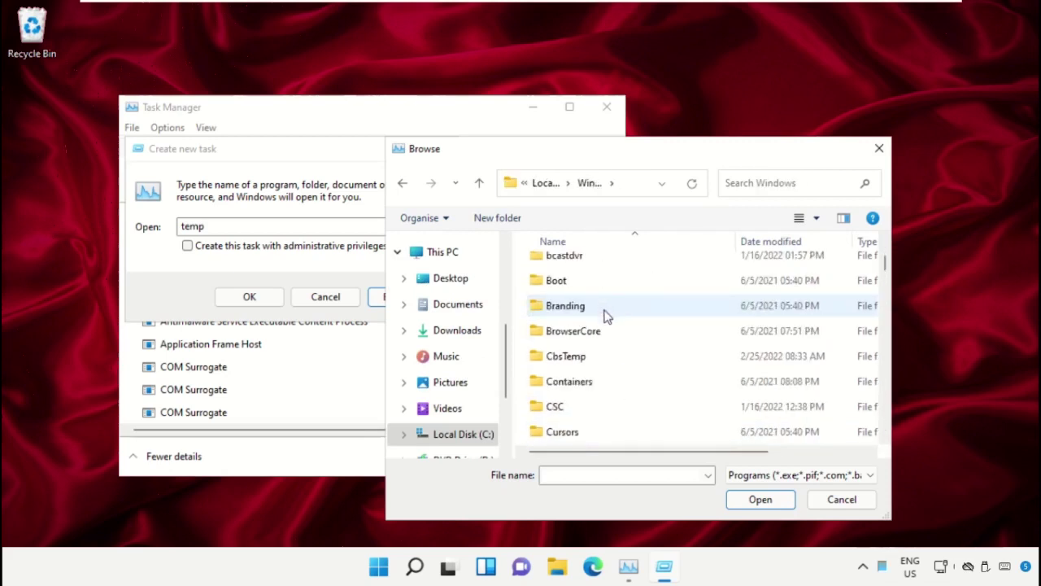
scroll(610, 343, down, 12)
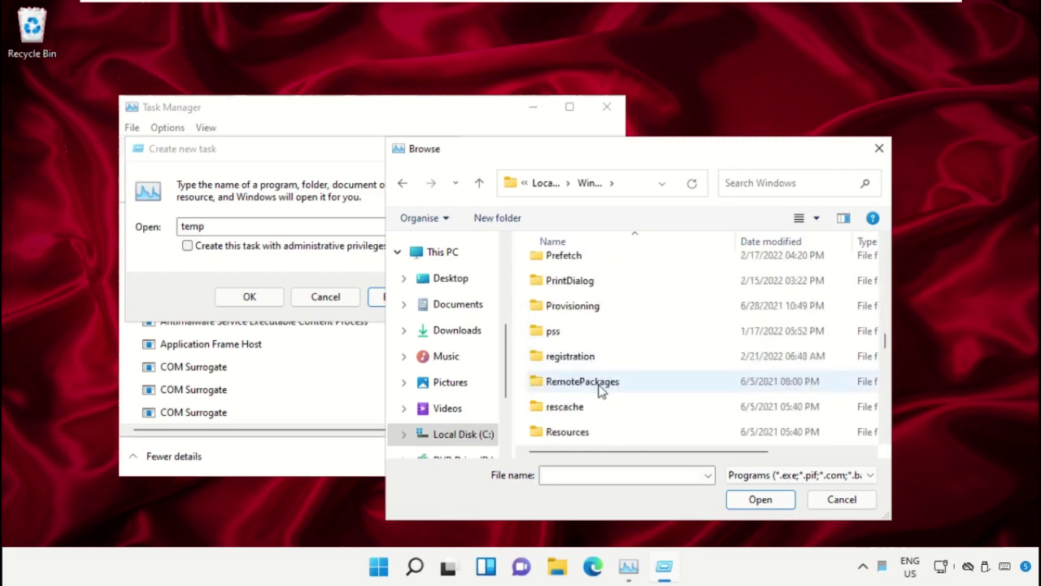
scroll(599, 388, down, 2)
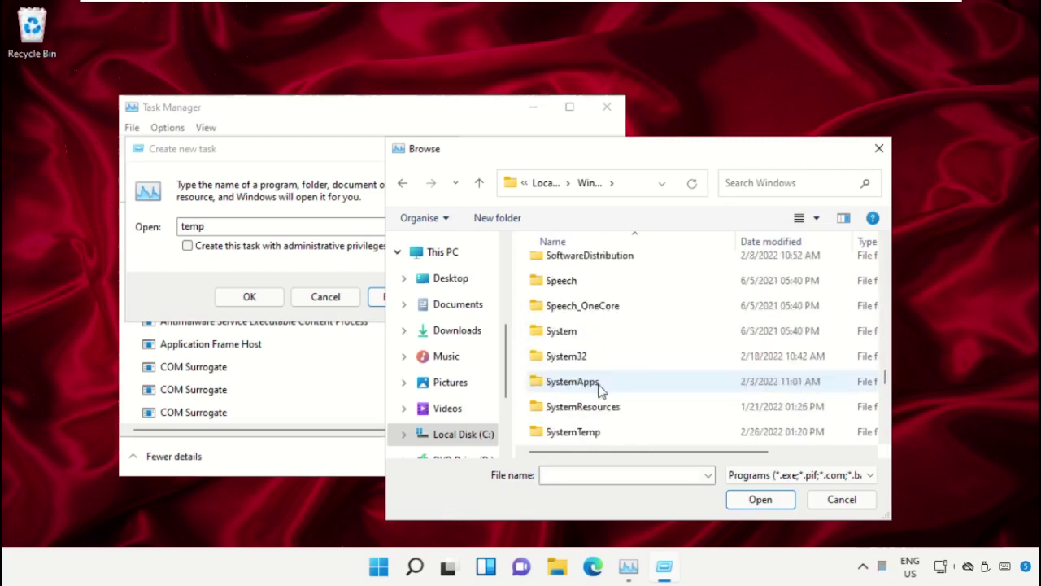
double_click(579, 355)
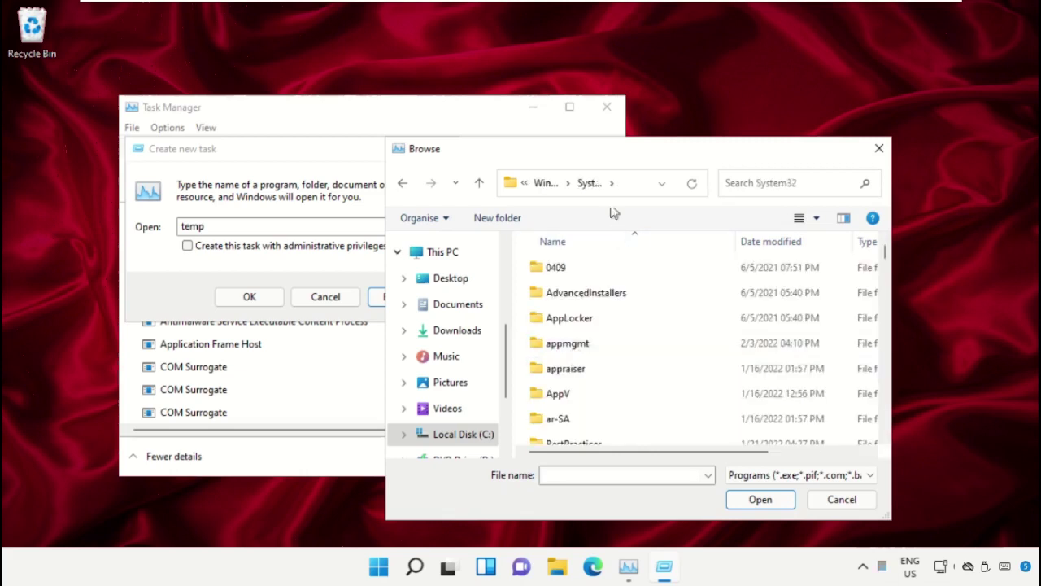
scroll(631, 368, down, 7)
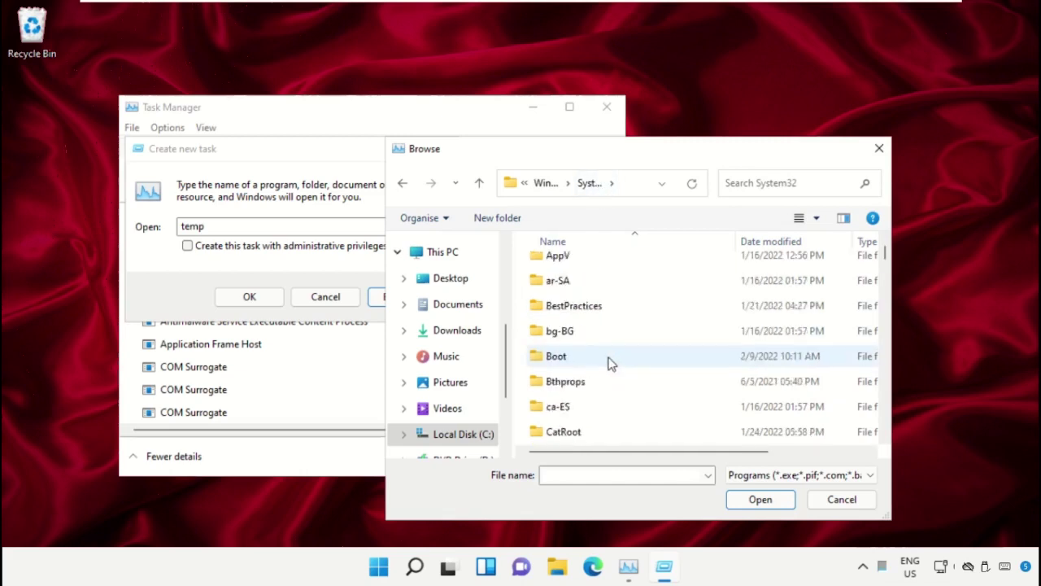
scroll(610, 362, down, 9)
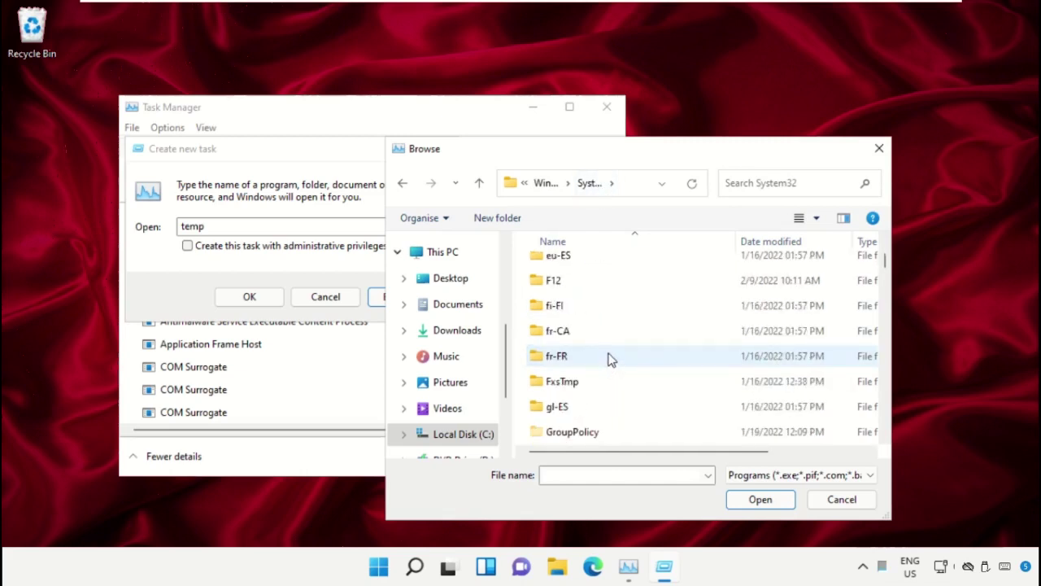
text(cmd.exe)
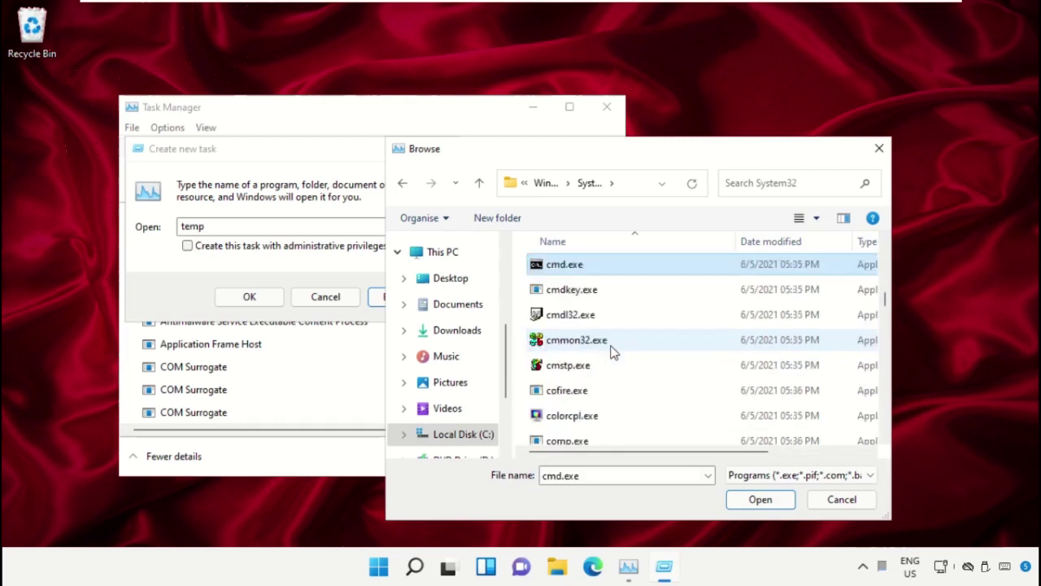
scroll(594, 341, up, 1)
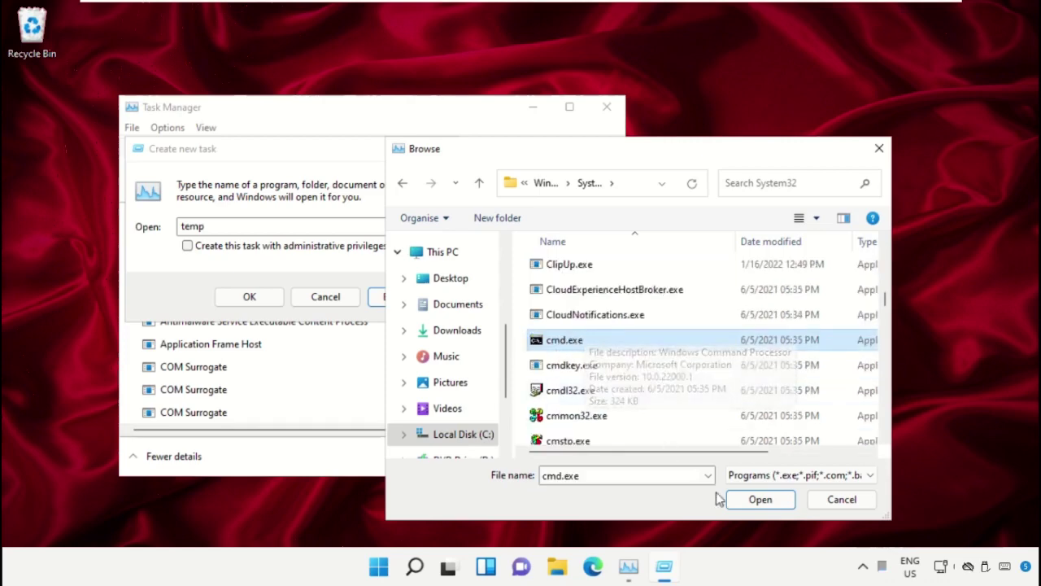
click(748, 504)
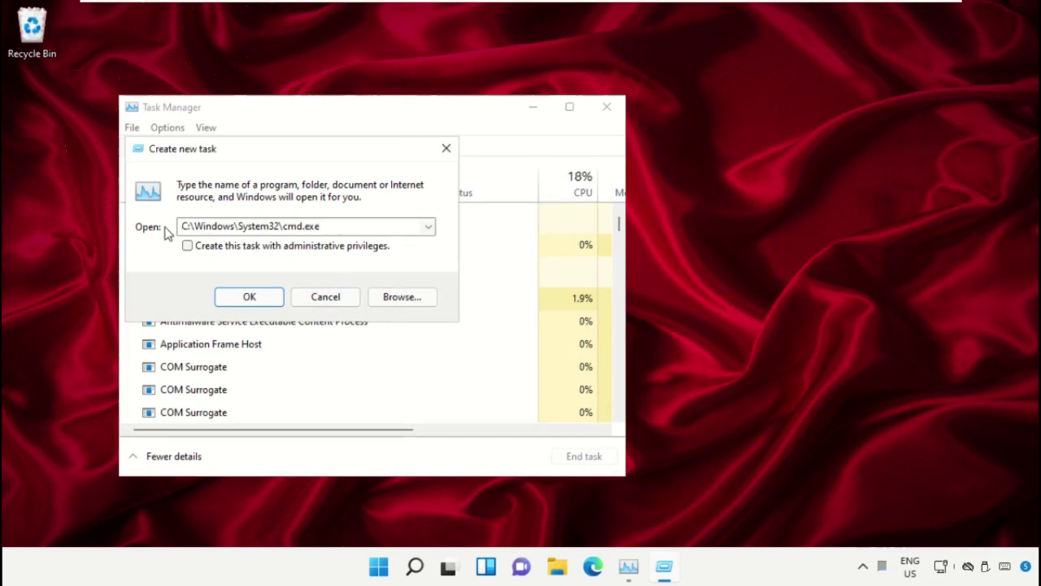
- Run cmd.exe with administrative privileges to get an Administrator Command Prompt
click(187, 246)
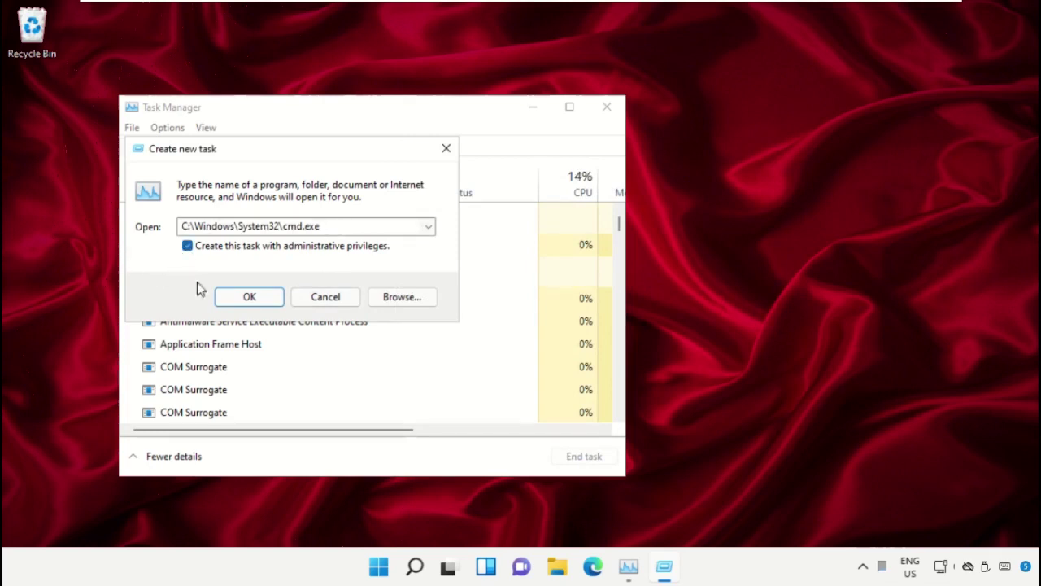
click(249, 297)
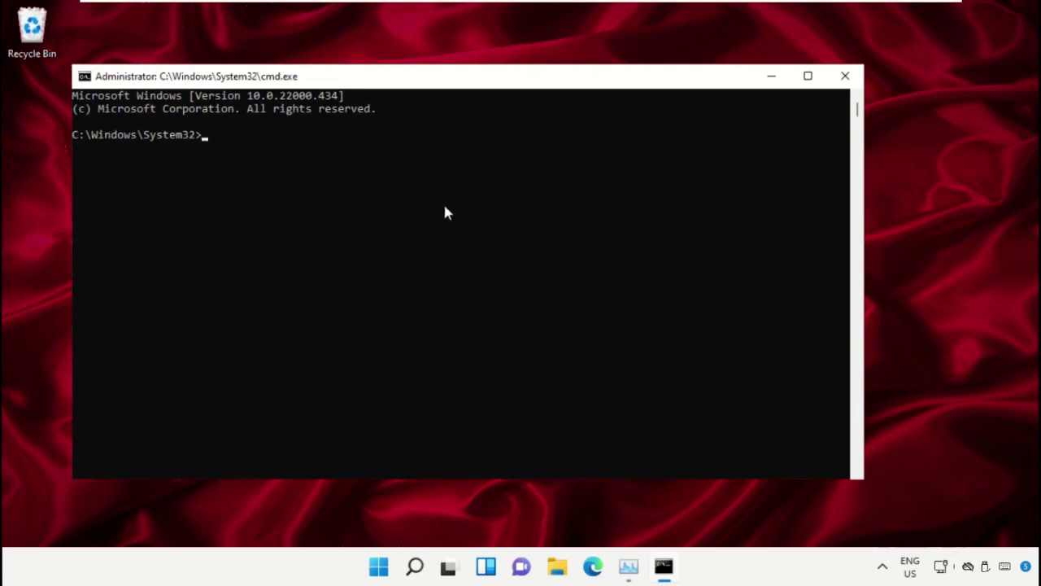
- Minimise the command window and launch Chrome on google.com
click(773, 79)
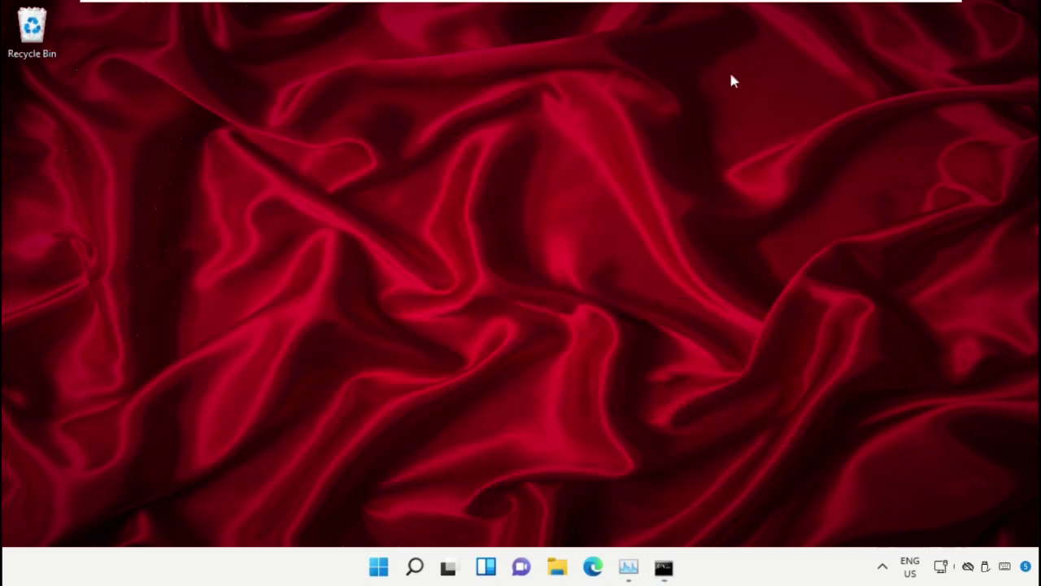
click(380, 567)
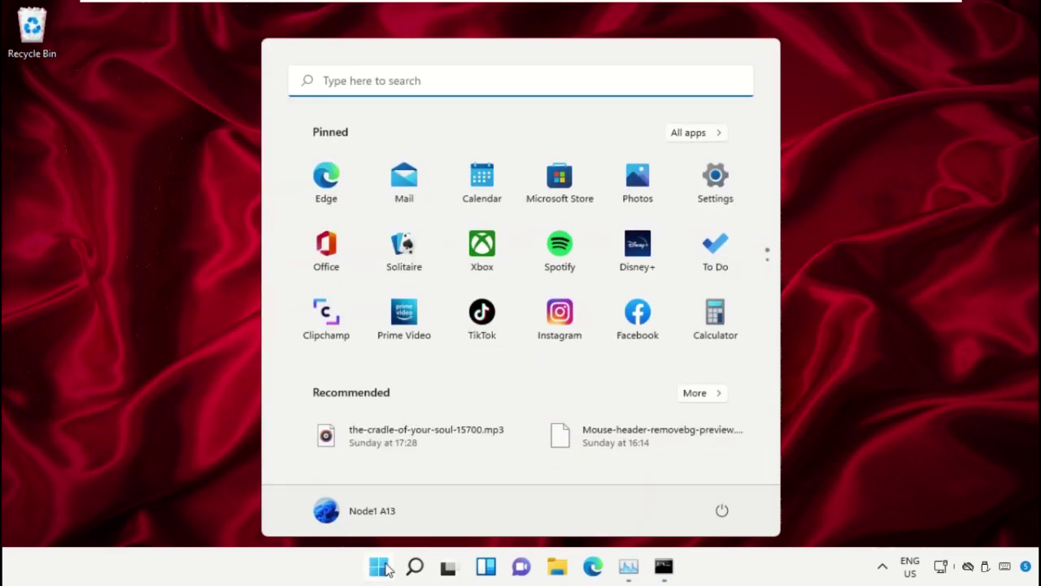
text(Chrome)
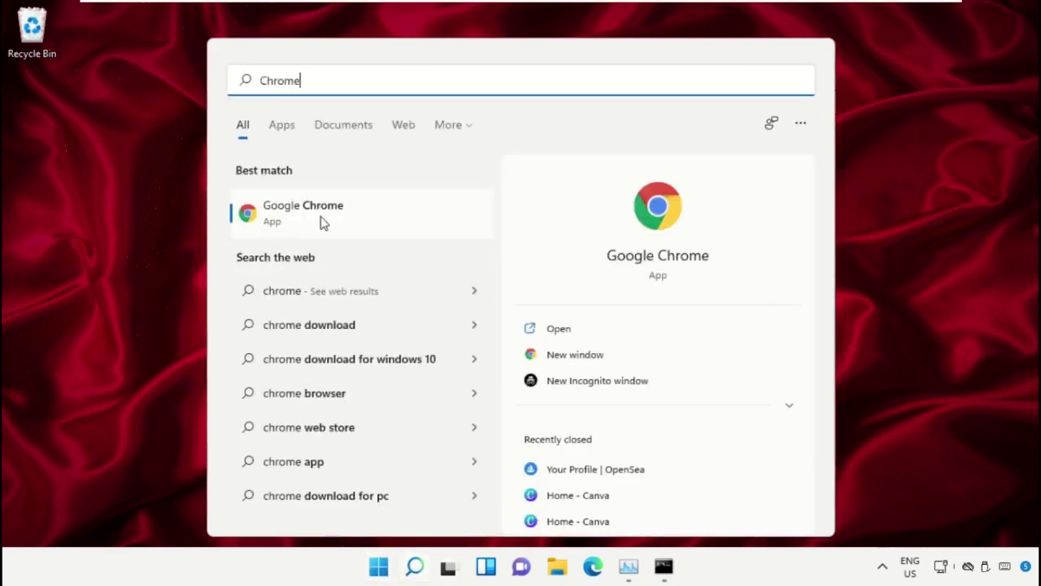
click(326, 216)
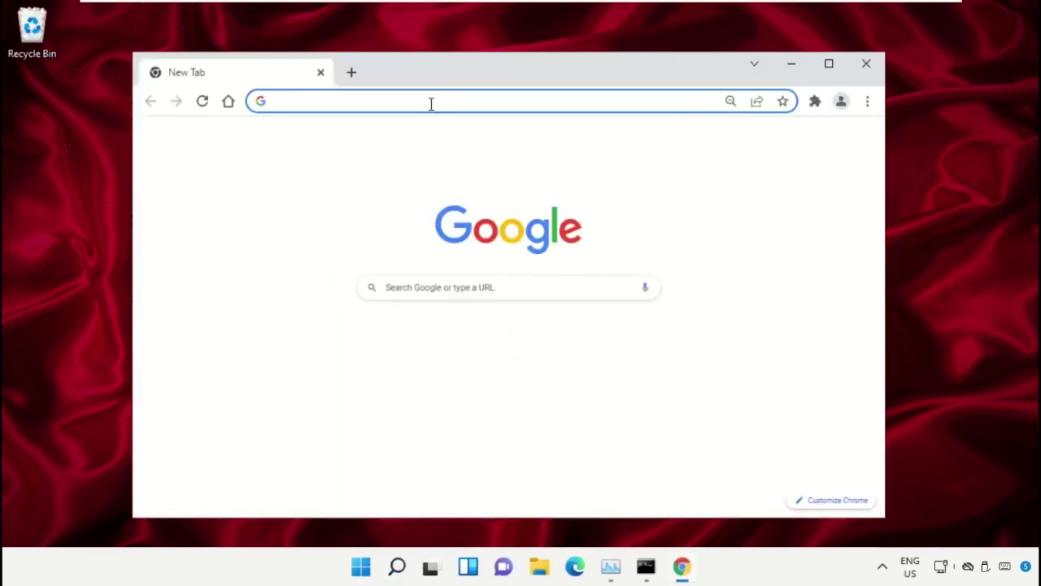
text(google.com)
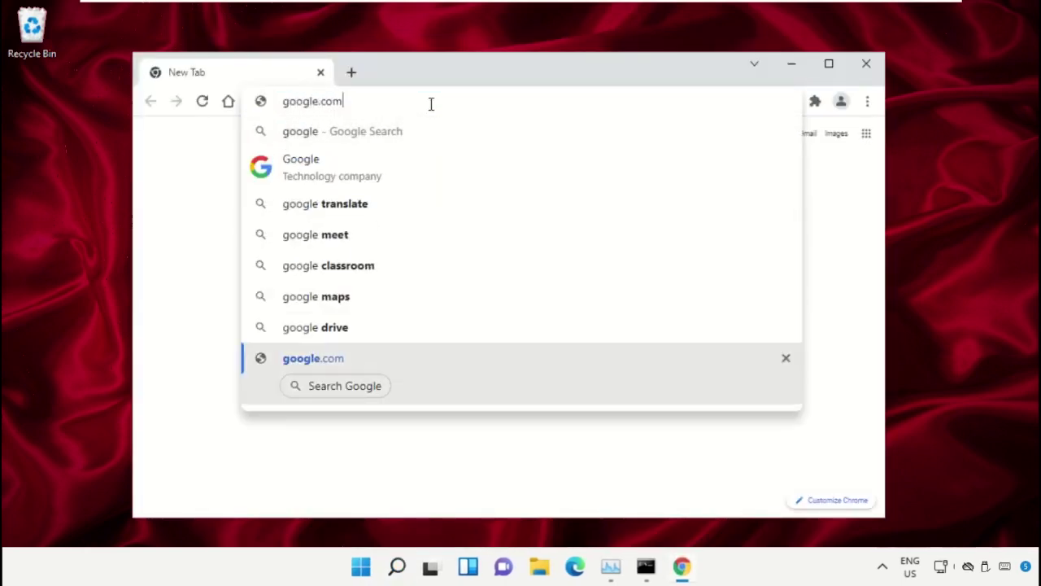
key(Return)
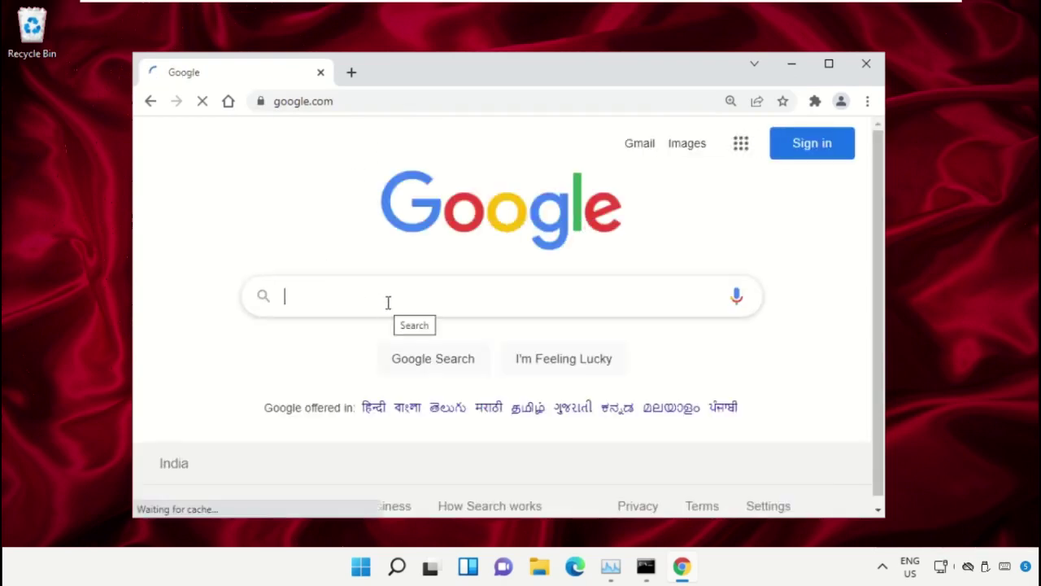
- Search Google for 'hows.tech windows commands'
text(hows.tech)
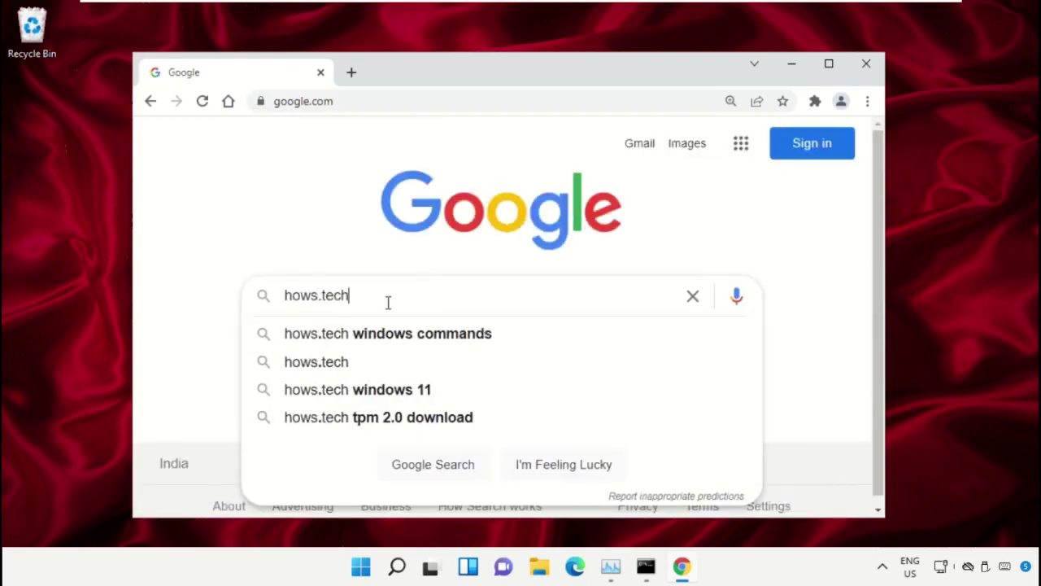
key(Down)
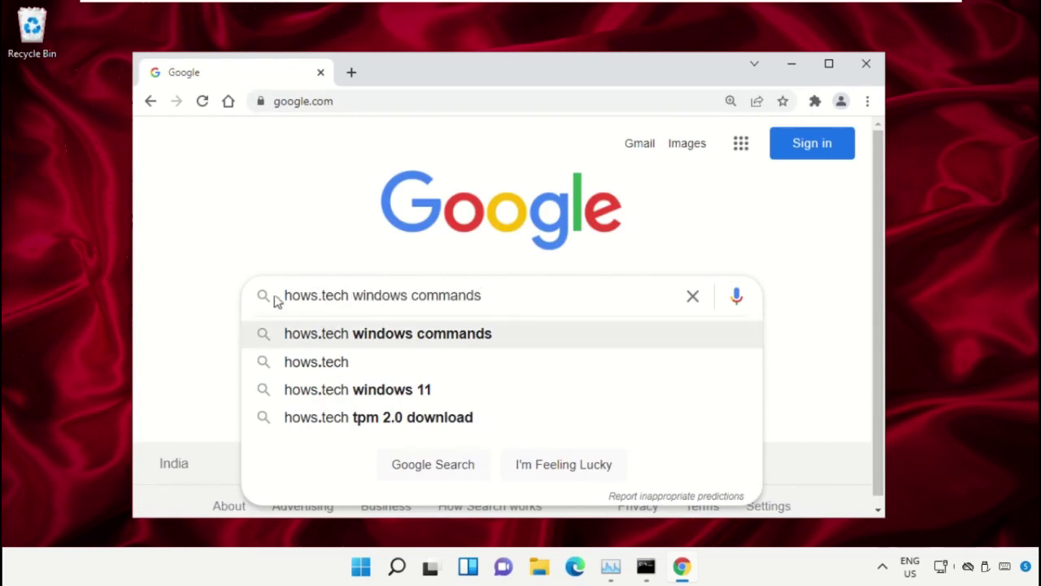
click(533, 333)
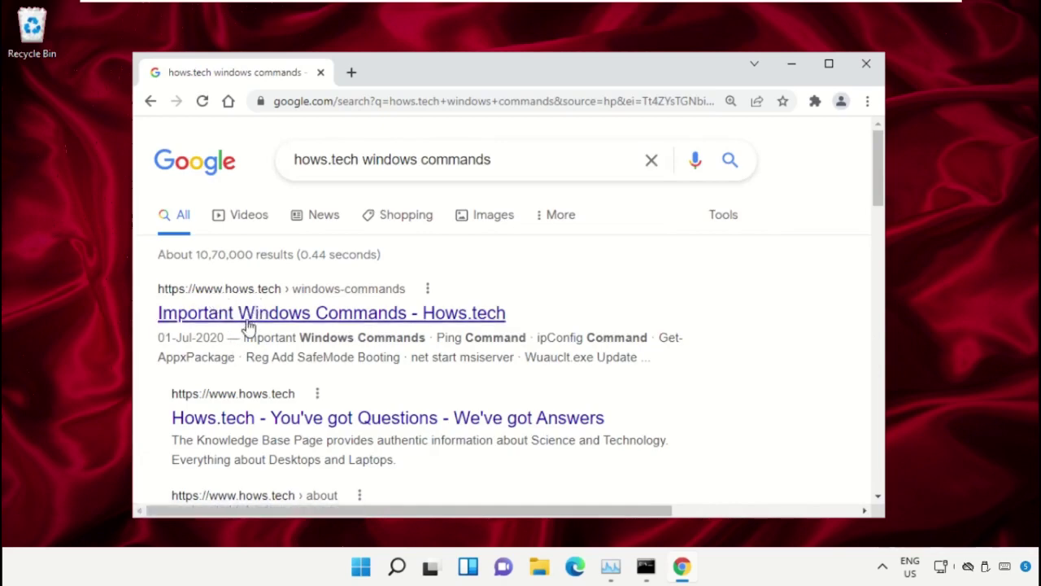
- Open the 'Important Windows Commands - Hows.tech' page and scroll down to Command 12
click(248, 316)
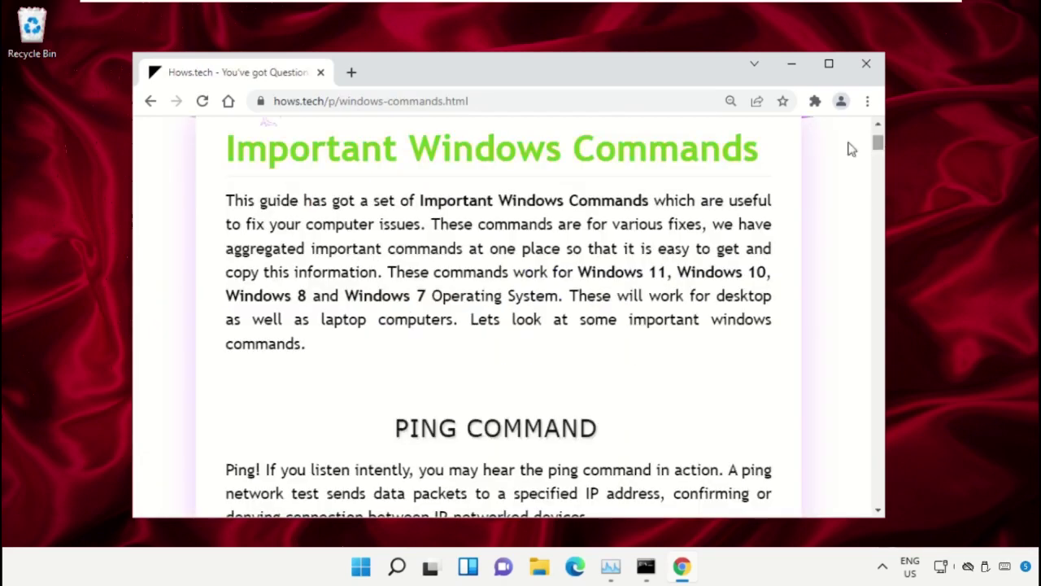
drag(773, 162, 216, 166)
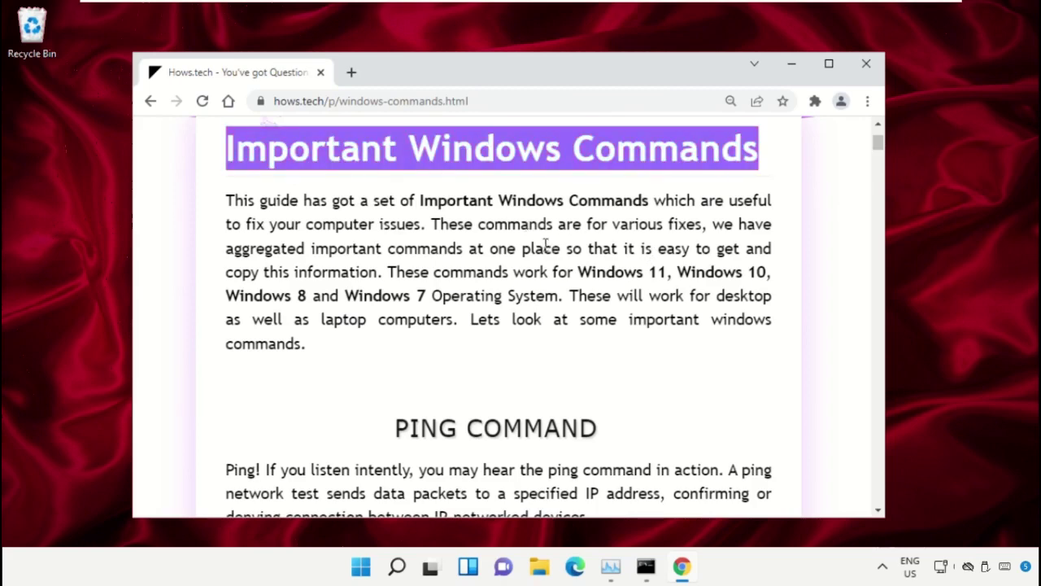
click(577, 242)
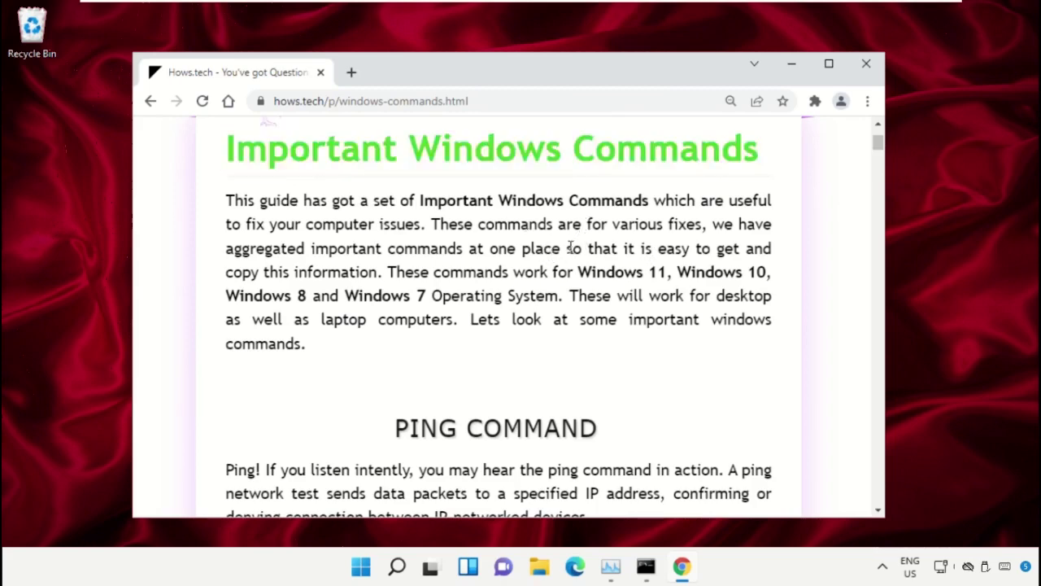
scroll(570, 247, down, 9)
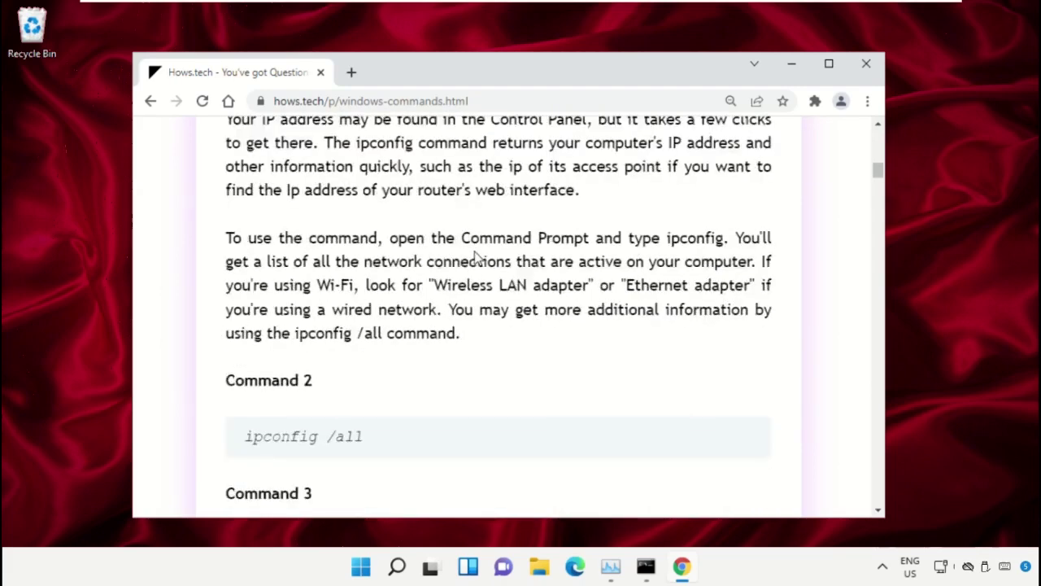
scroll(482, 251, down, 12)
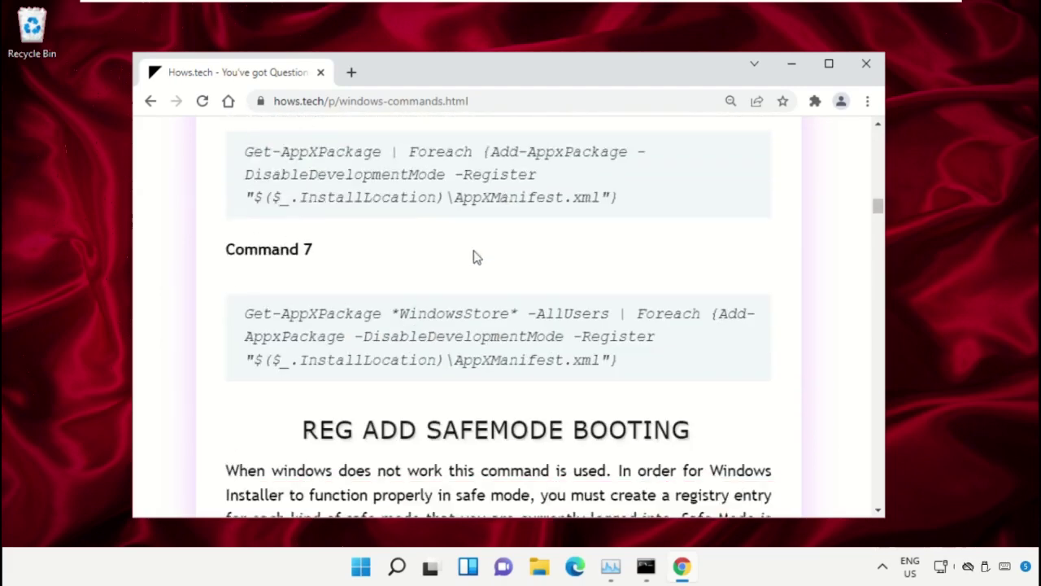
scroll(446, 274, down, 12)
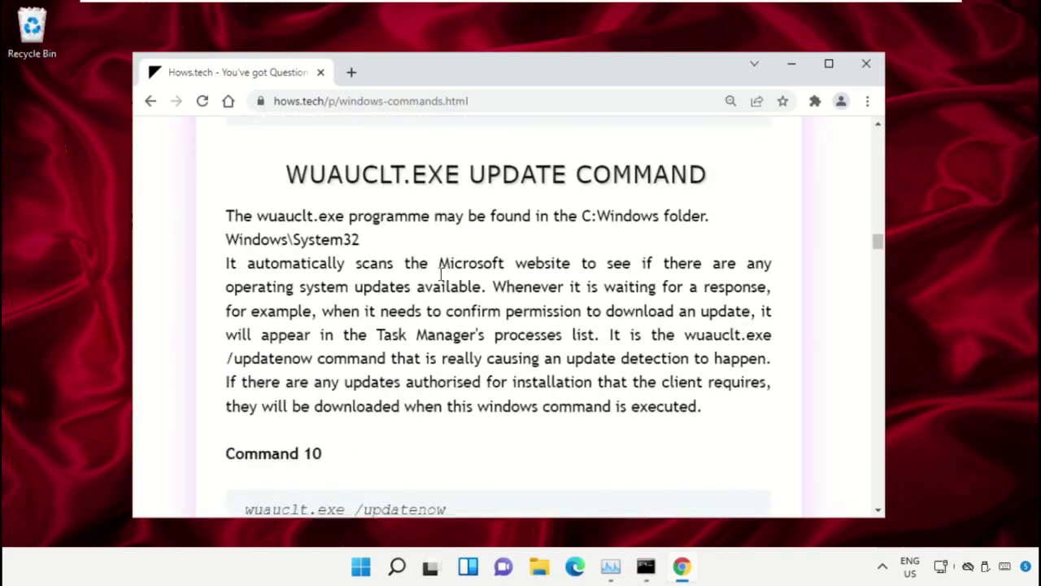
scroll(439, 282, down, 4)
scroll(342, 286, down, 1)
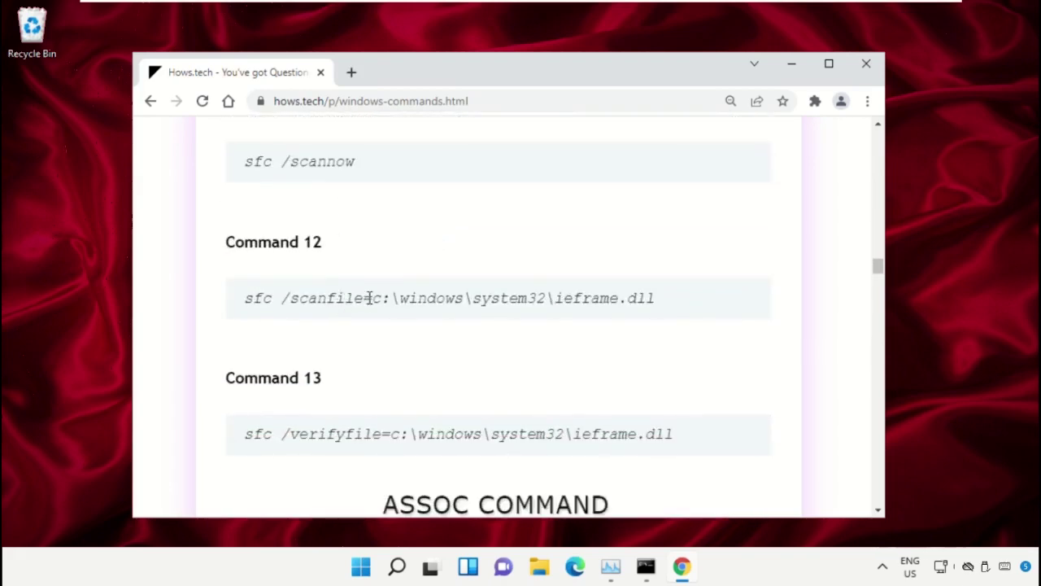
- Copy the Command 12 sfc /scanfile line for ieframe.dll
triple_click(369, 297)
mouse_move(369, 298)
mouse_down()
mouse_move(249, 295)
mouse_move(367, 300)
mouse_up()
click(529, 316)
triple_click(413, 298)
right_click(413, 300)
click(452, 313)
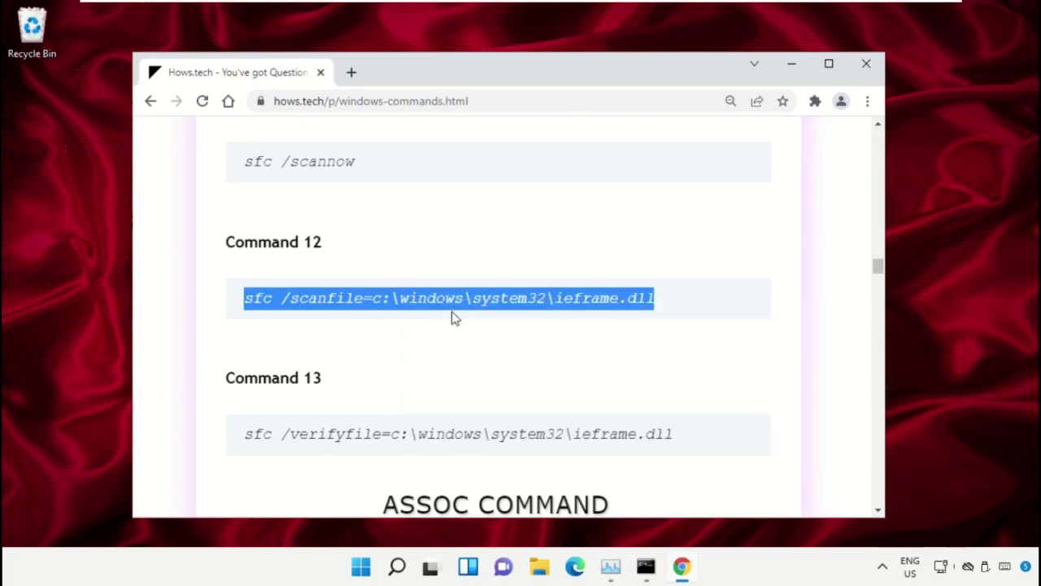
- Paste and run the sfc /scanfile ieframe.dll command in the admin Command Prompt
click(646, 569)
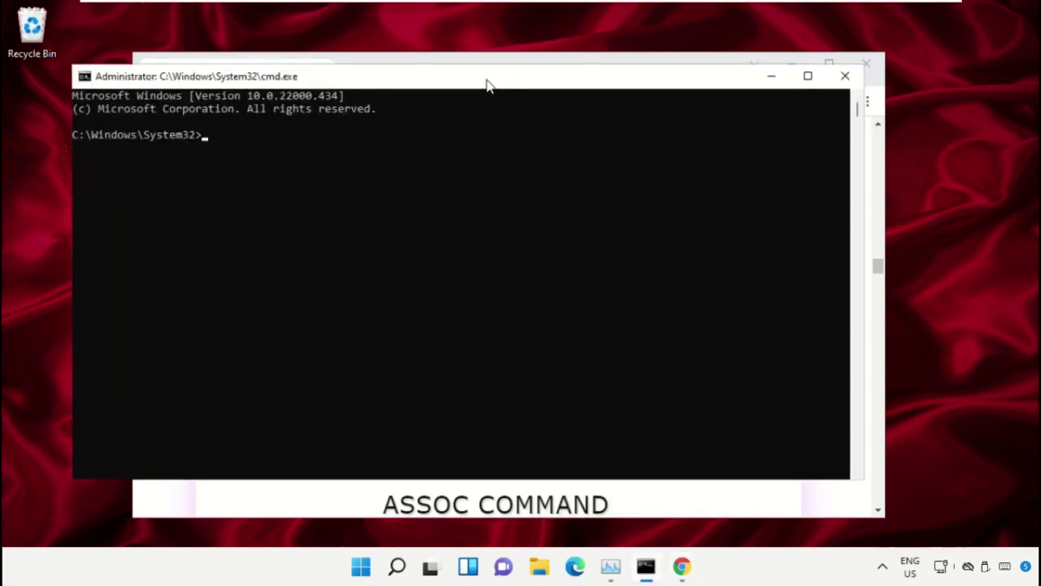
drag(487, 85, 533, 102)
right_click(314, 197)
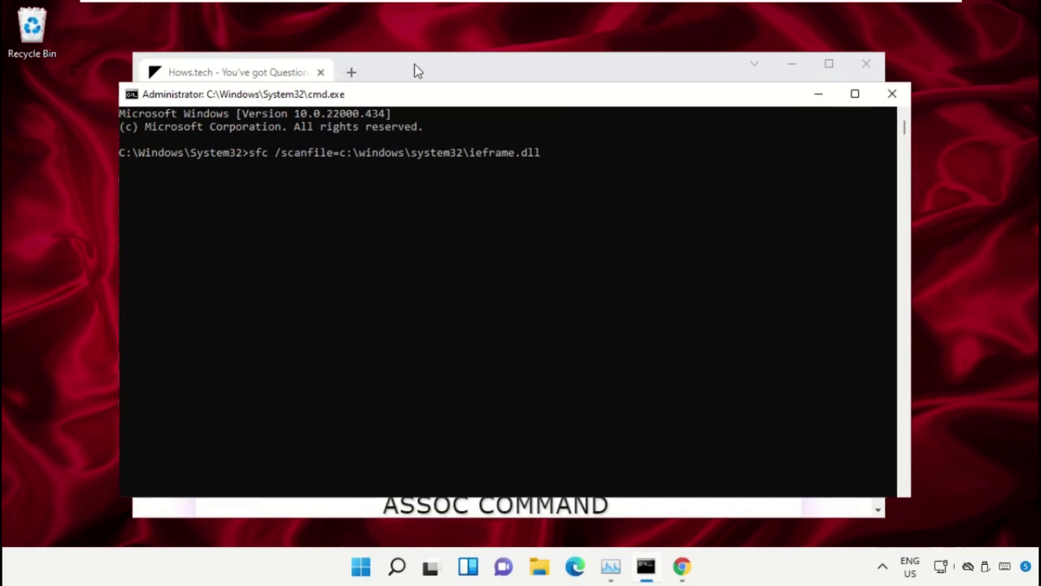
key(Return)
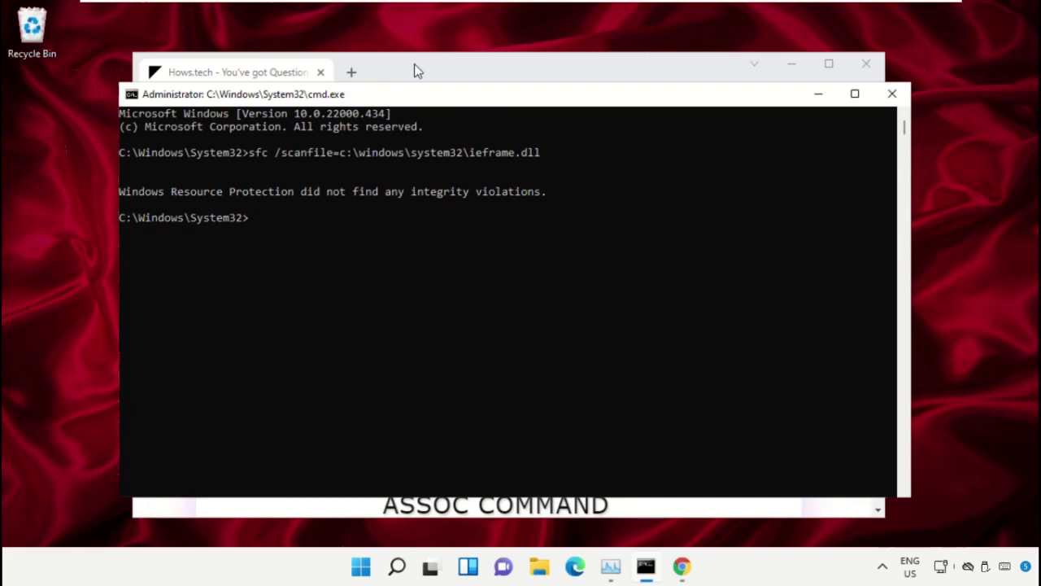
click(415, 66)
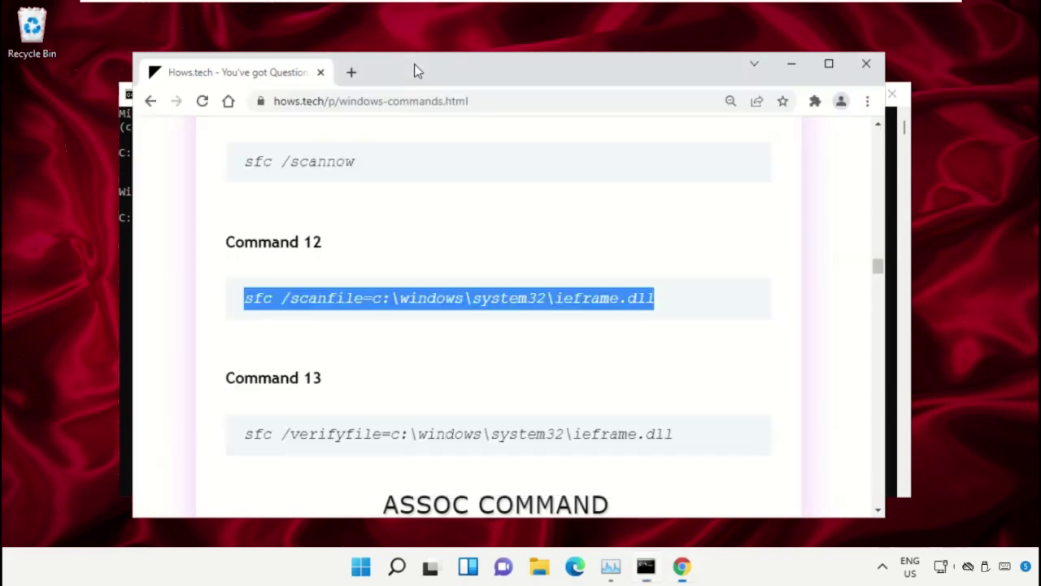
- Copy the Command 13 sfc /verifyfile line from the hows.tech page
scroll(383, 219, down, 1)
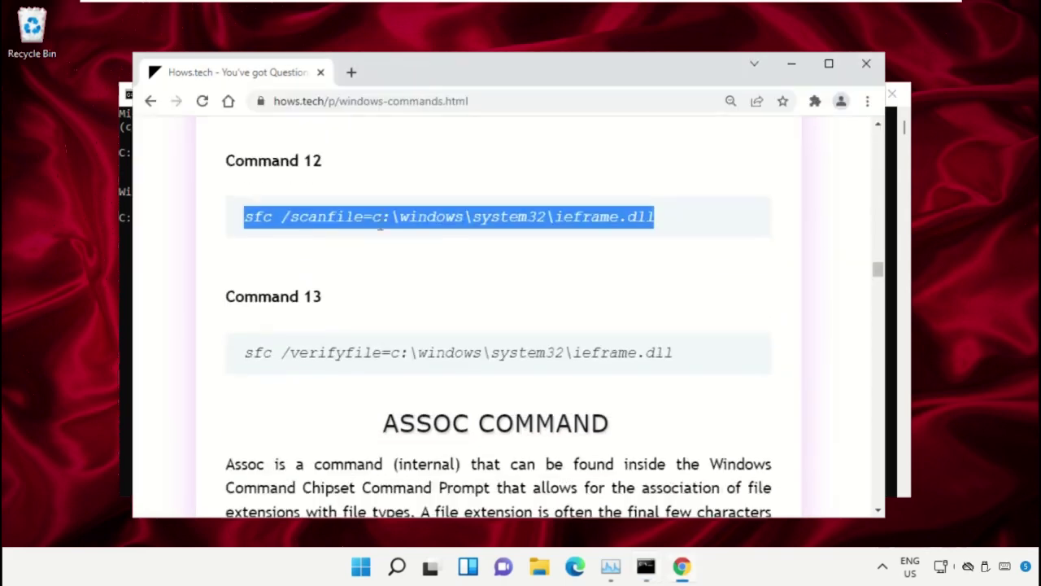
triple_click(337, 358)
right_click(337, 357)
click(411, 374)
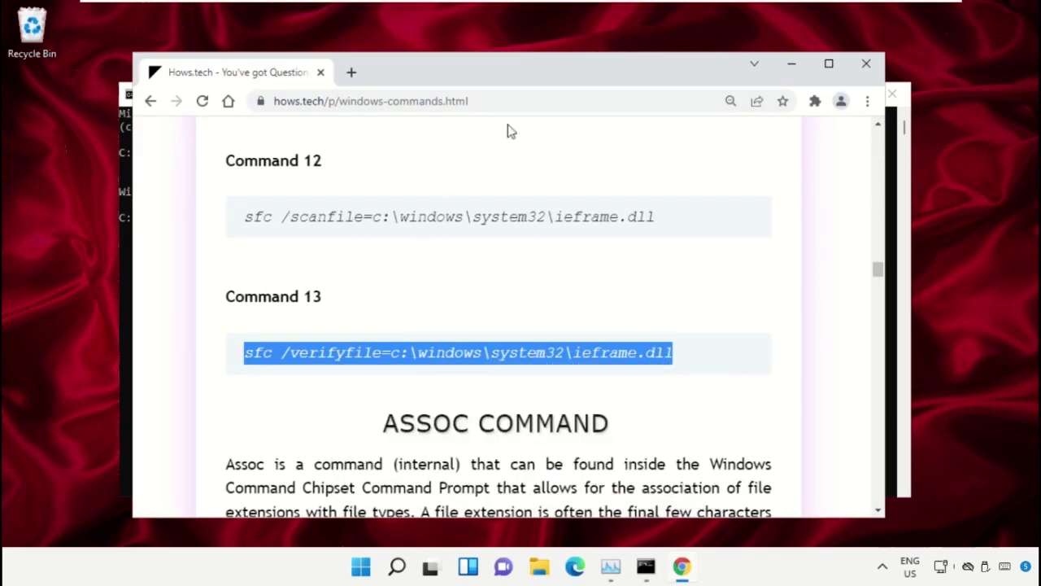
- Run sfc /verifyfile on ieframe.dll in Command Prompt, then close the window
click(644, 568)
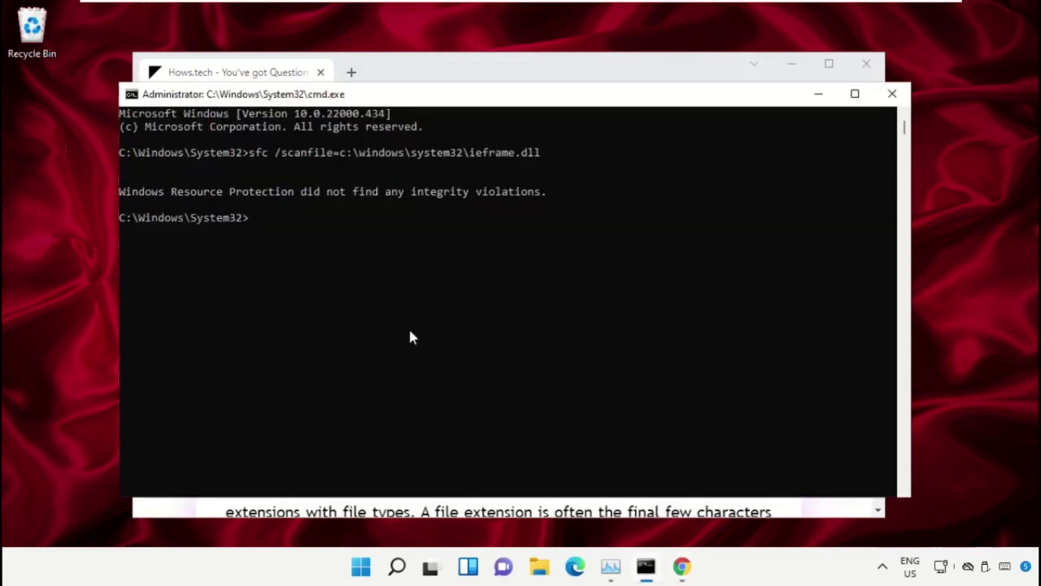
right_click(302, 255)
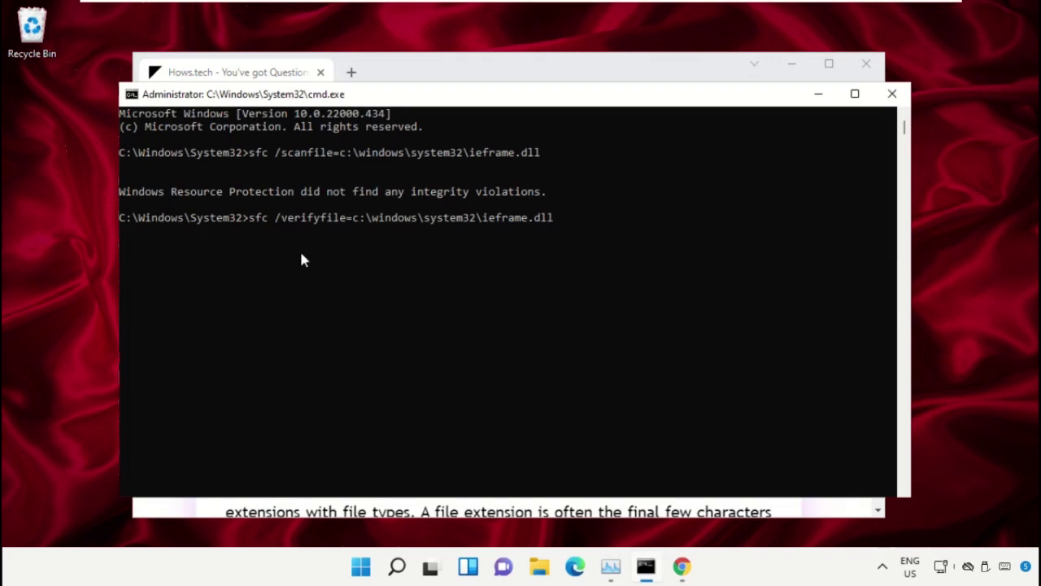
key(Return)
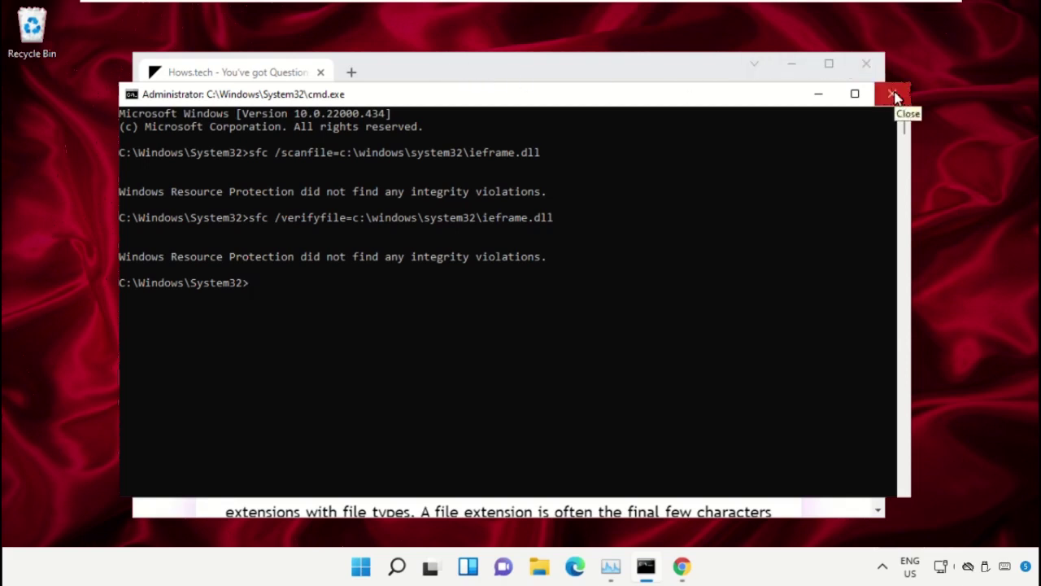
click(895, 96)
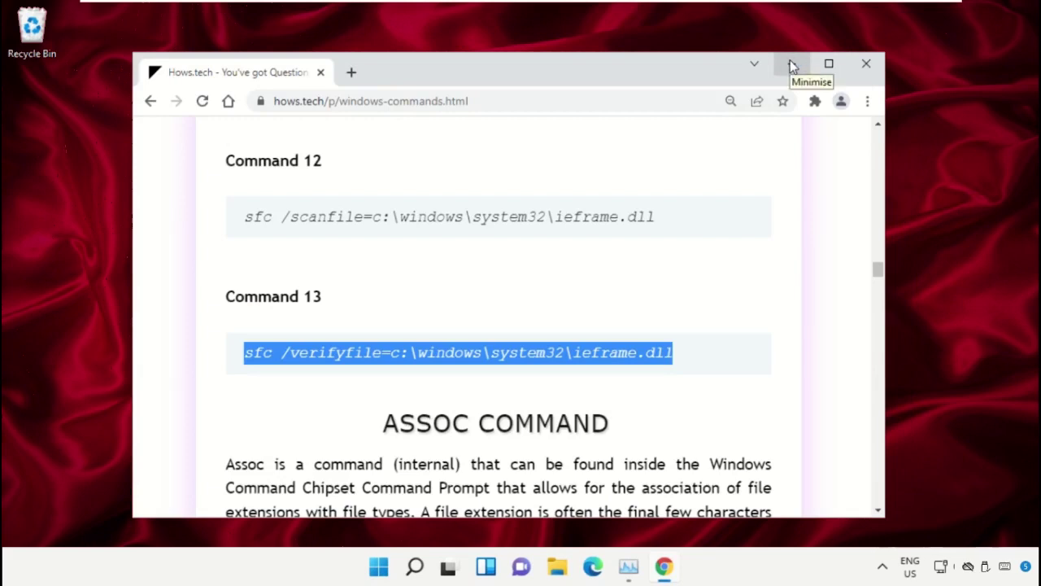
- Run Winrar-Installer as administrator, approve UAC, then close WinRAR 6.02 without installing
click(793, 65)
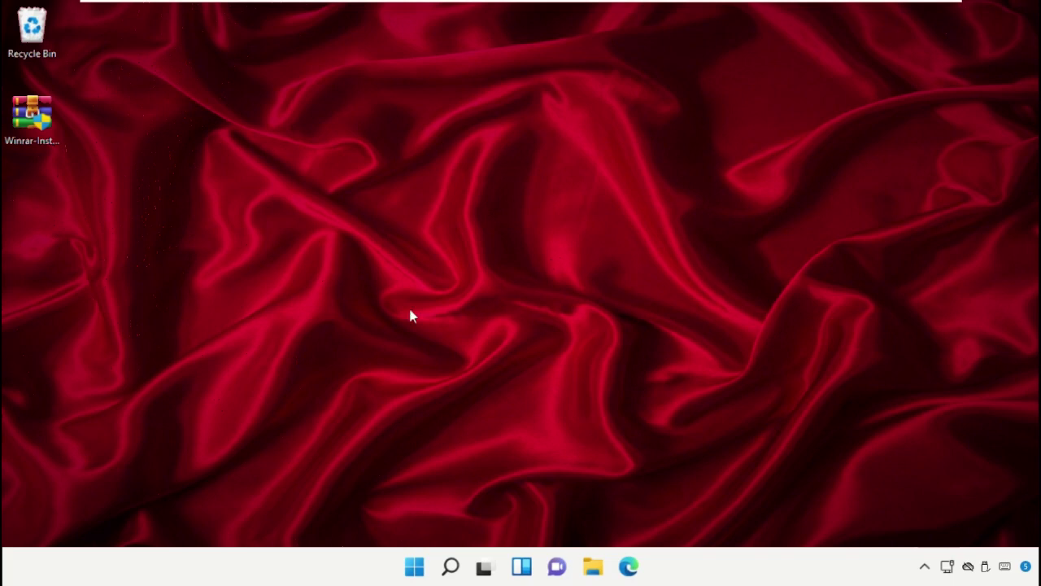
click(48, 141)
right_click(49, 141)
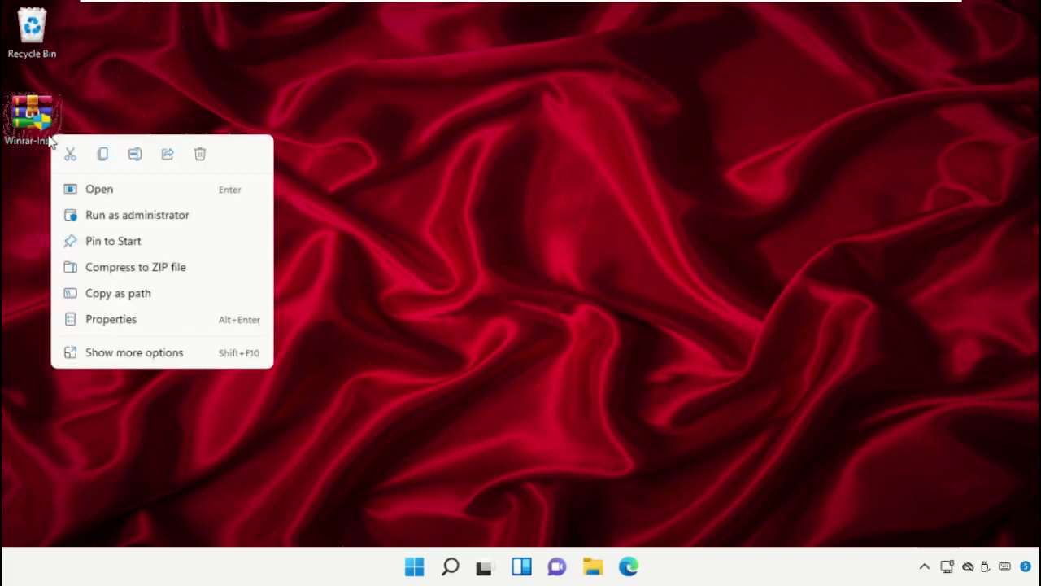
click(142, 214)
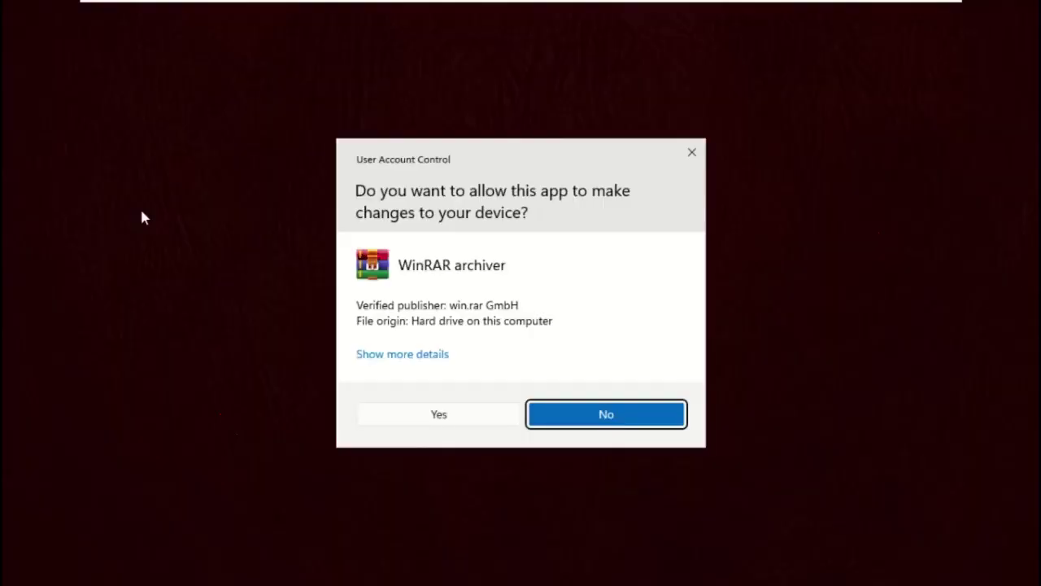
click(431, 415)
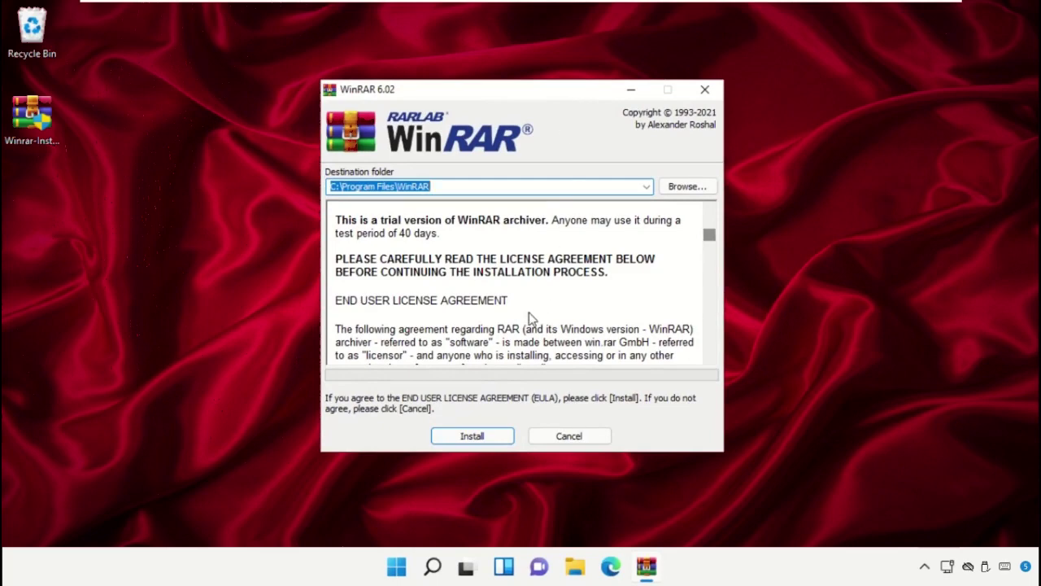
click(704, 89)
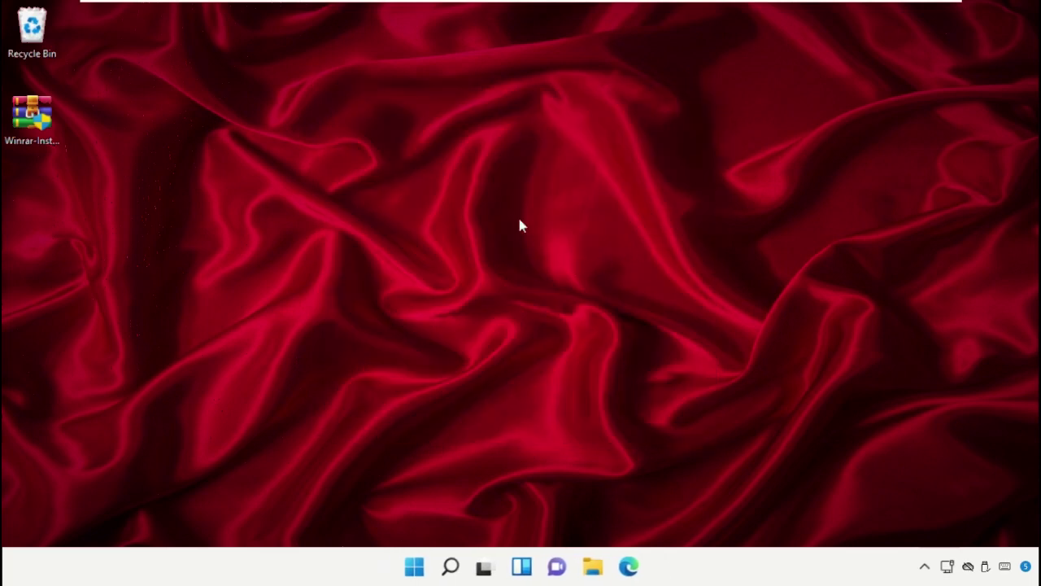
double_click(23, 144)
- Open Winrar-Installer.exe's advanced security settings from its Security properties
right_click(22, 146)
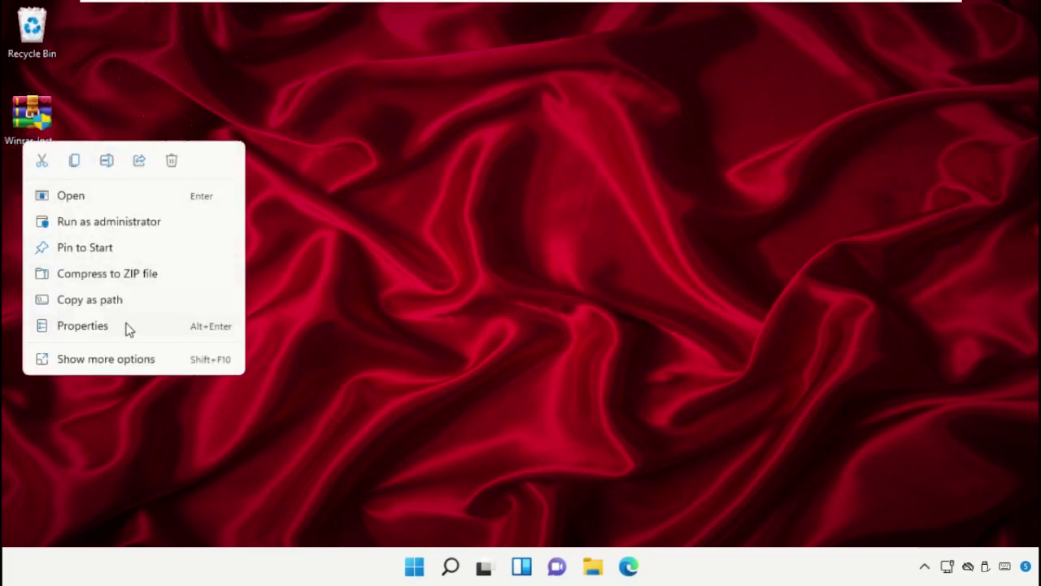
click(82, 326)
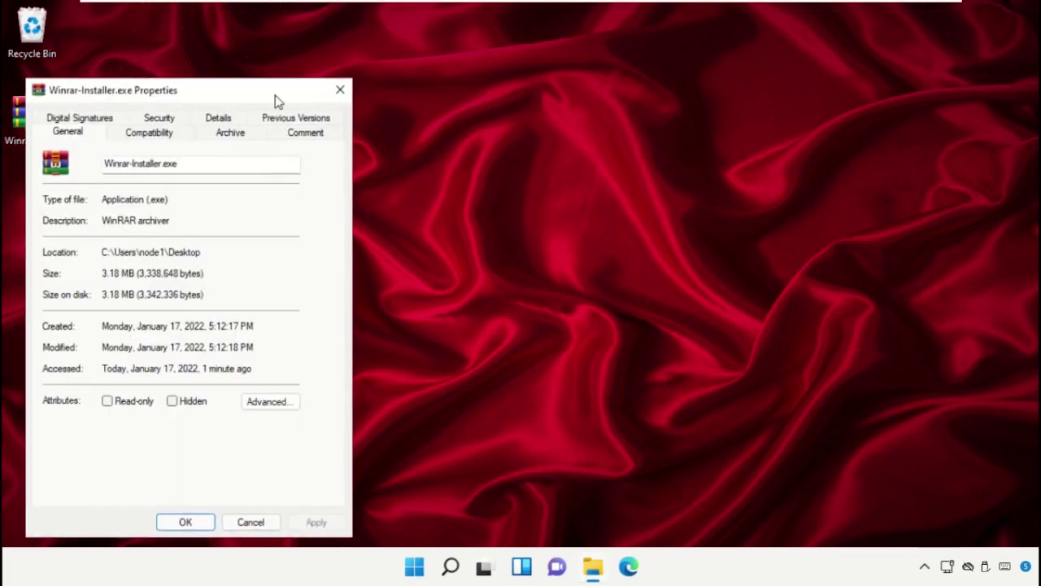
drag(275, 101, 636, 64)
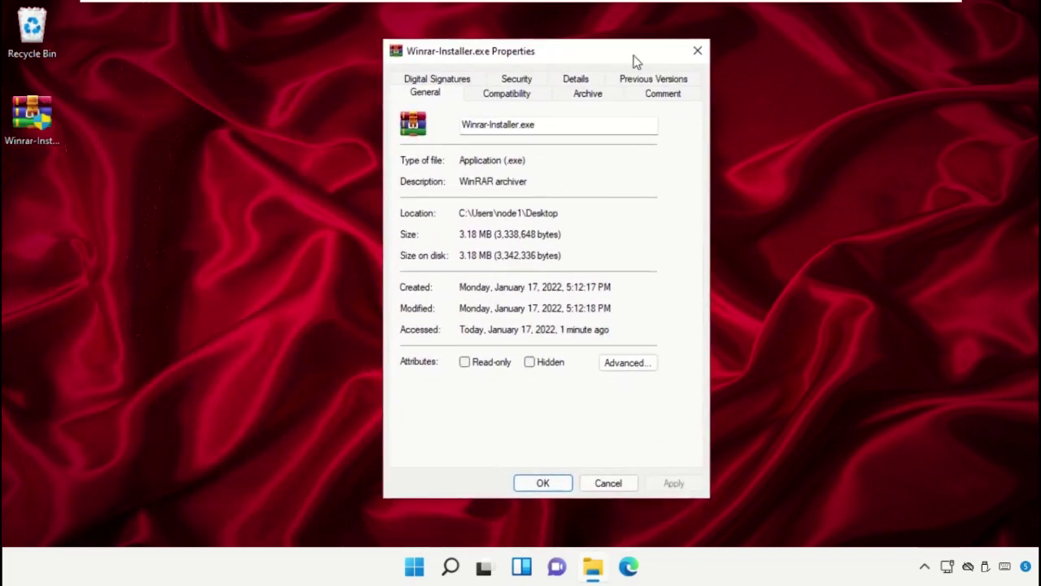
click(510, 78)
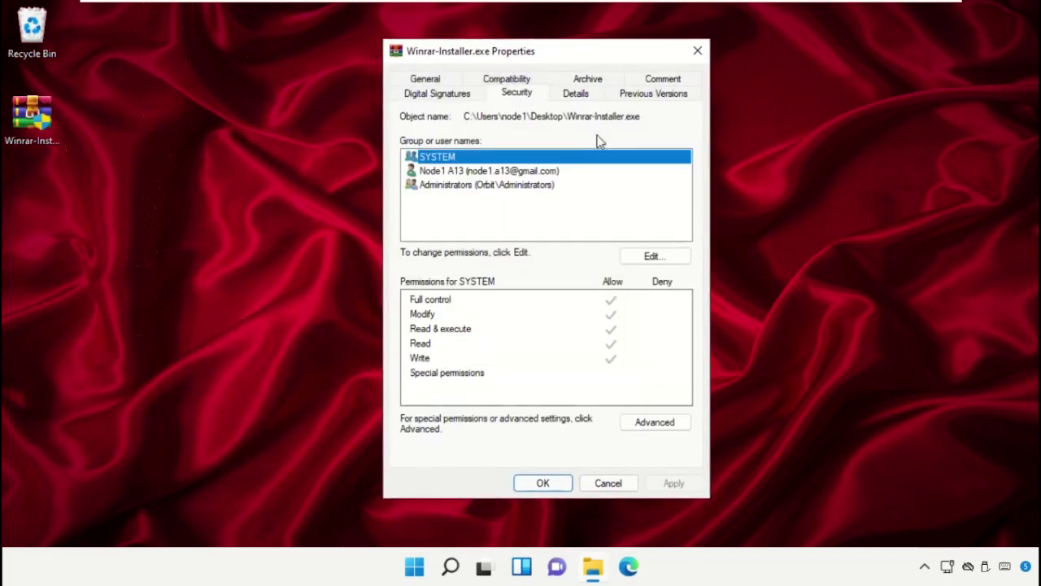
click(632, 420)
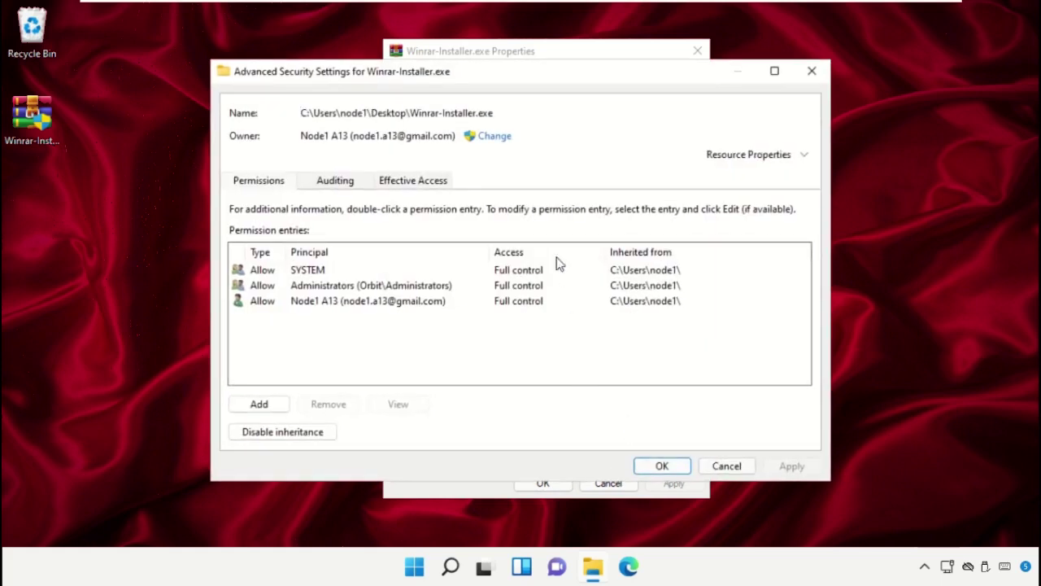
drag(505, 75, 543, 54)
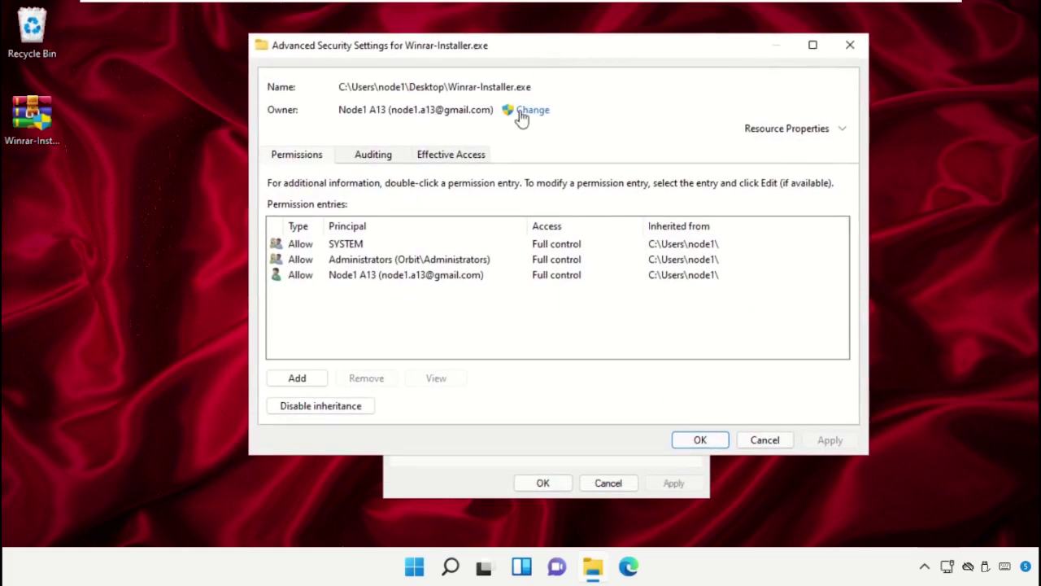
- Change the file's owner to the Everyone group and apply it
click(522, 113)
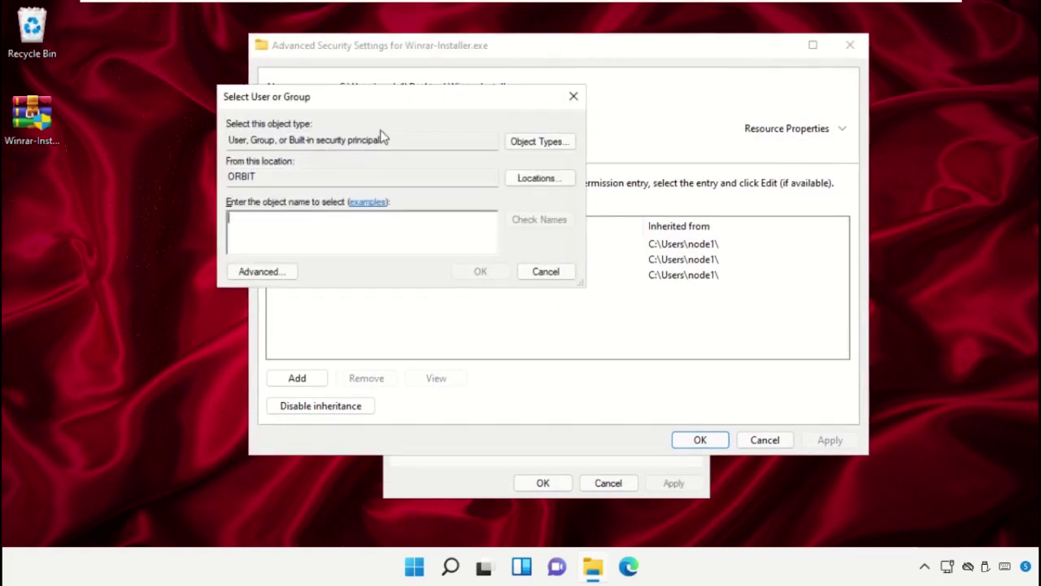
click(286, 272)
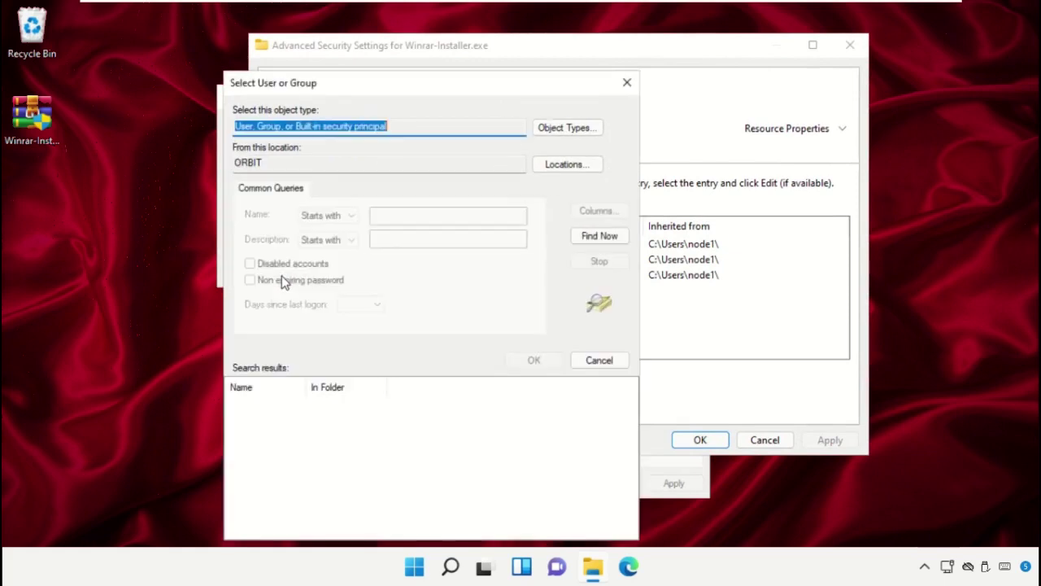
click(599, 235)
drag(477, 87, 581, 34)
drag(407, 329, 510, 329)
scroll(419, 398, down, 3)
scroll(418, 398, down, 1)
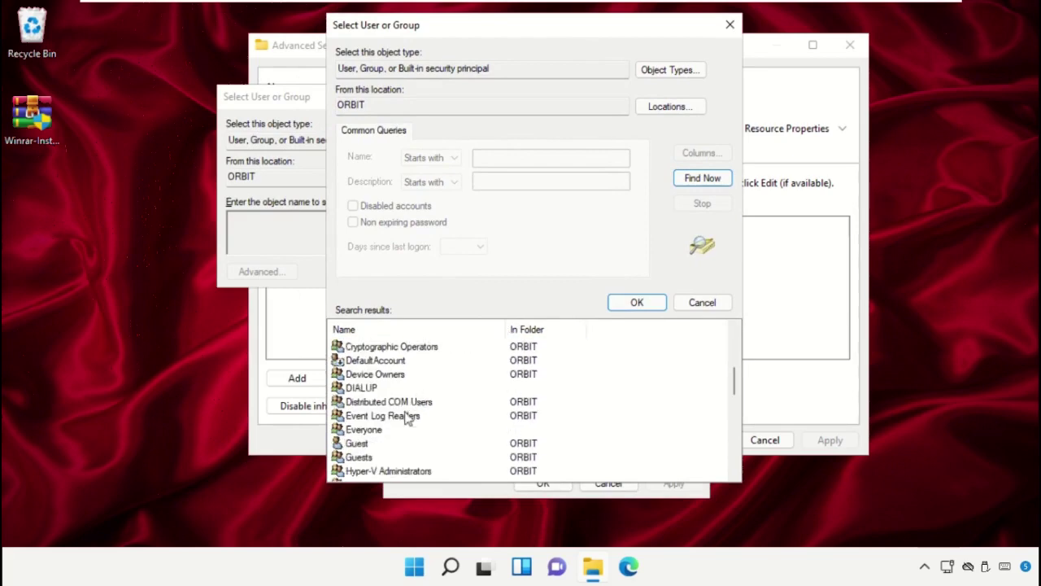
click(365, 431)
click(633, 303)
click(480, 271)
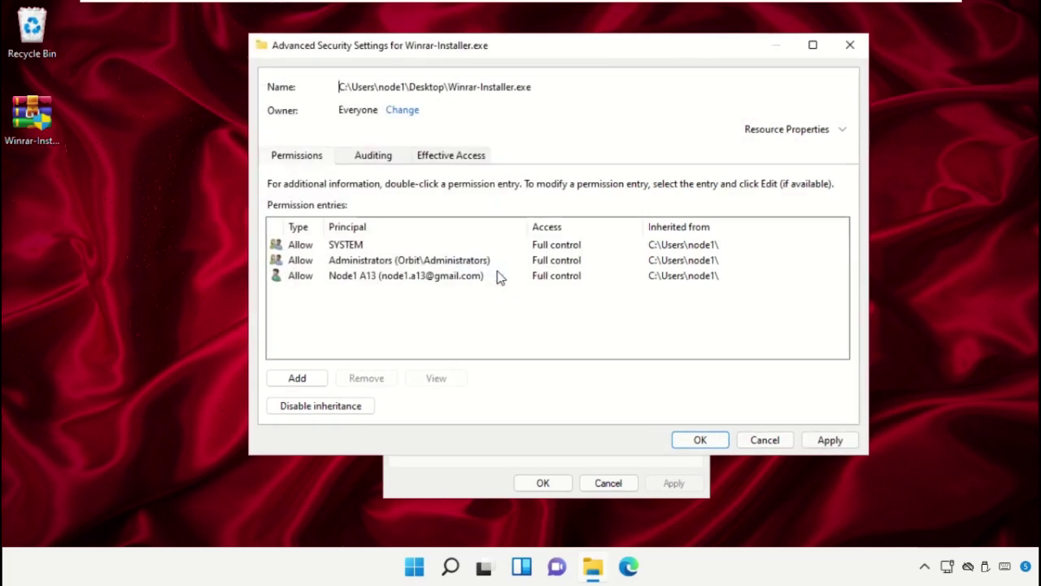
click(819, 438)
click(643, 342)
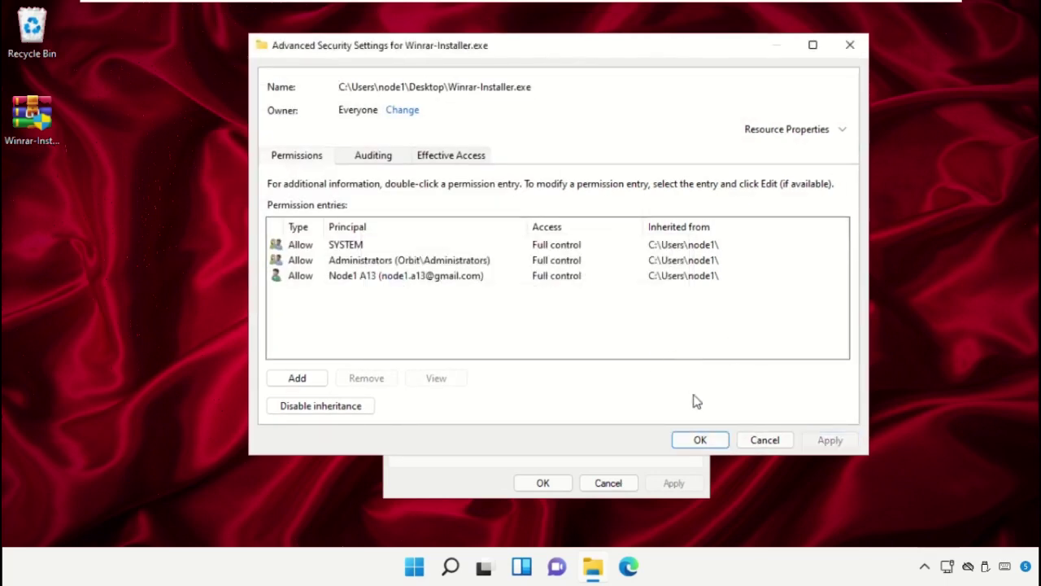
- Add the Everyone group to Winrar-Installer.exe's security permissions list
click(699, 440)
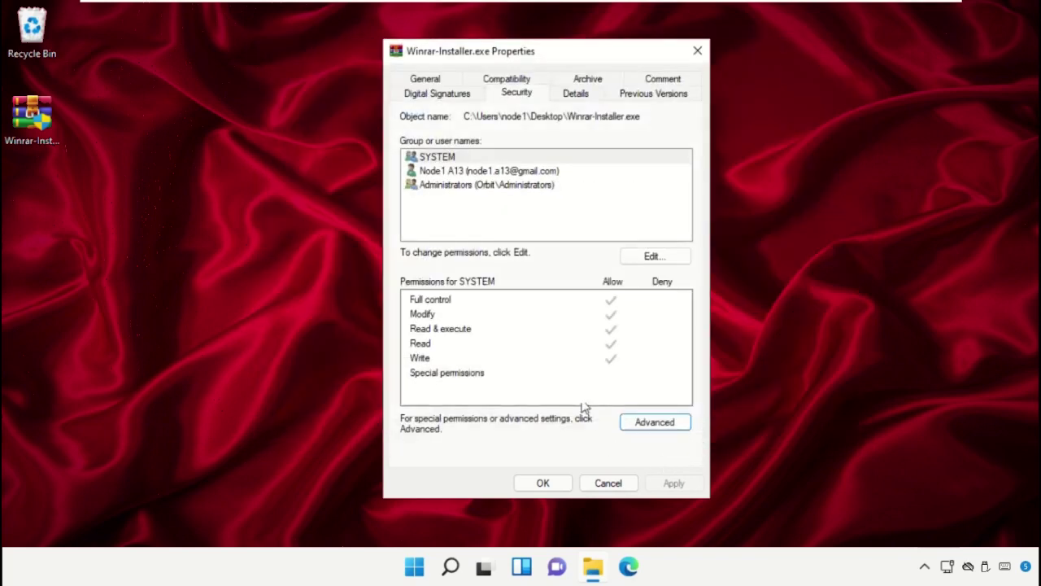
click(639, 260)
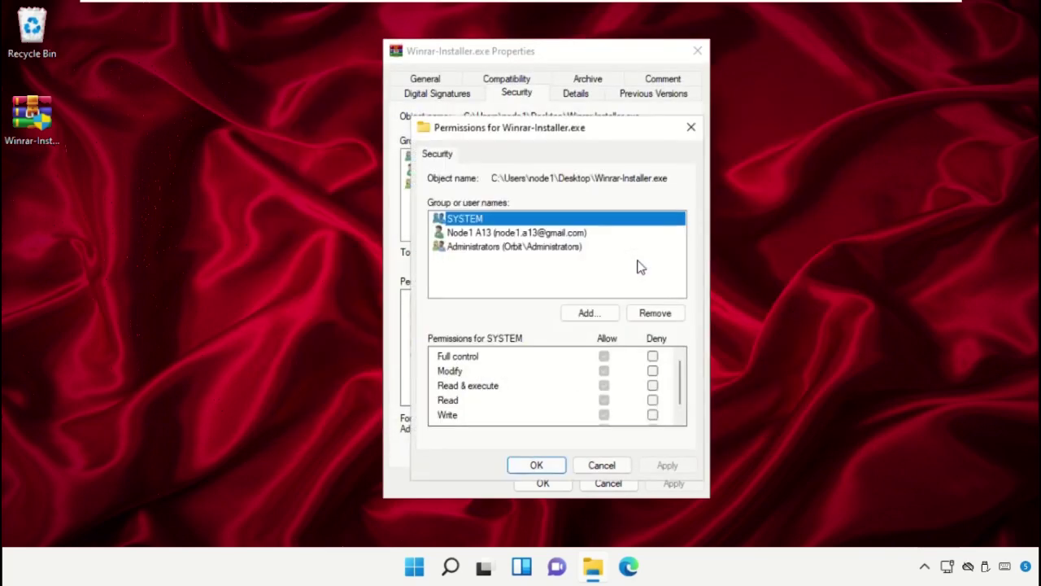
click(588, 317)
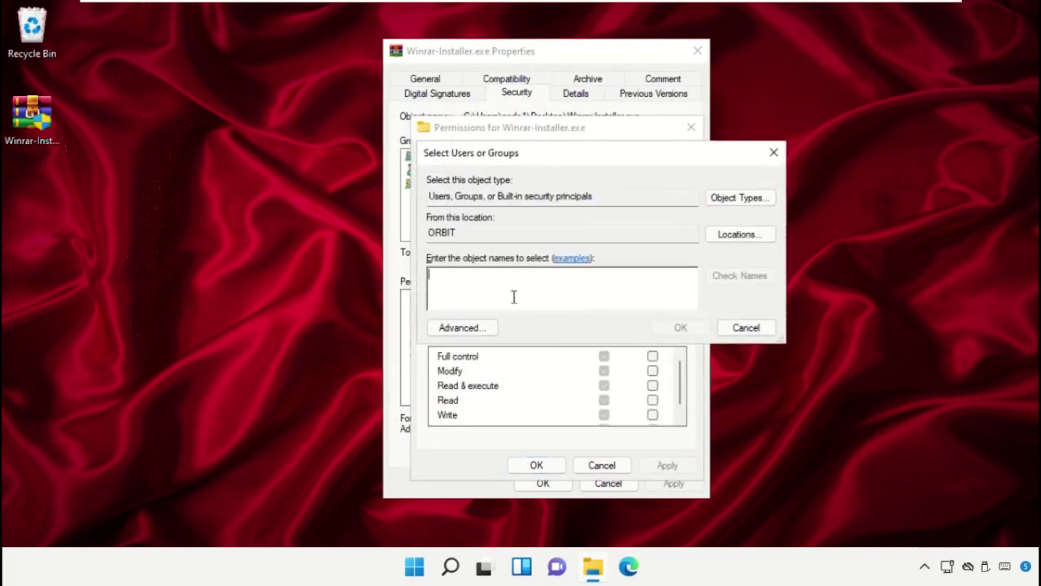
click(460, 327)
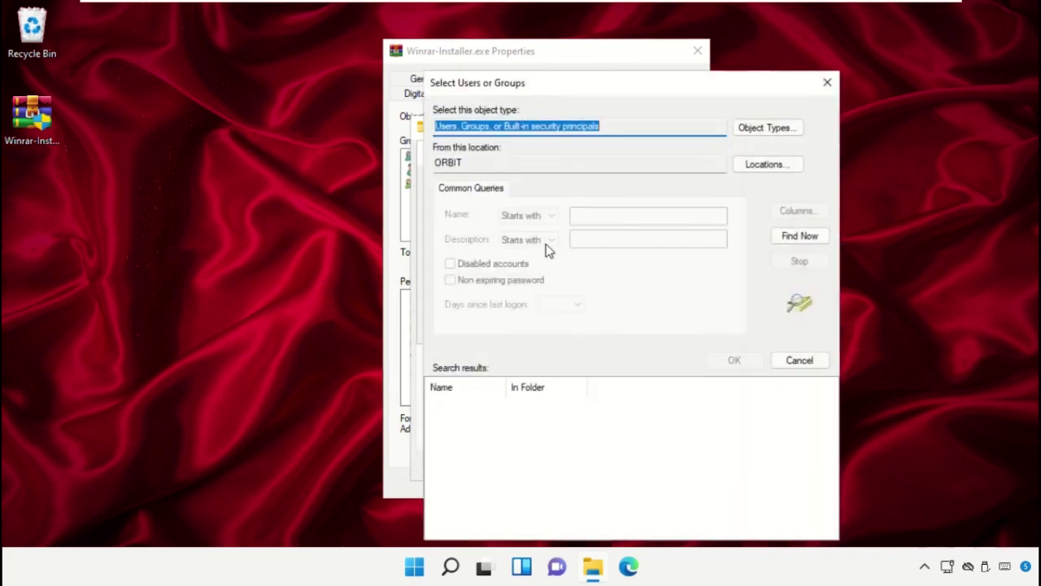
click(800, 241)
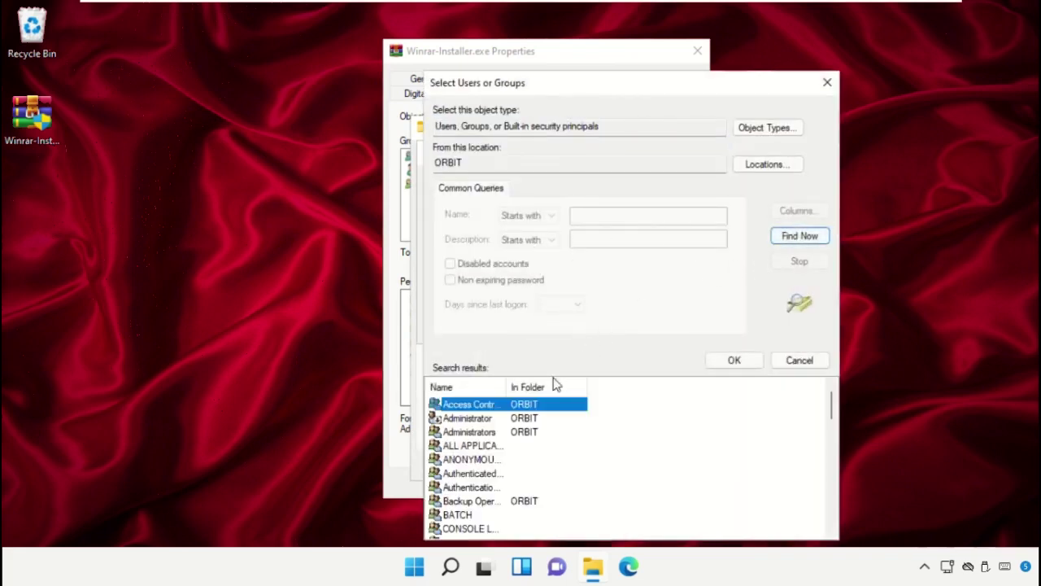
drag(509, 382, 623, 384)
drag(615, 90, 525, 48)
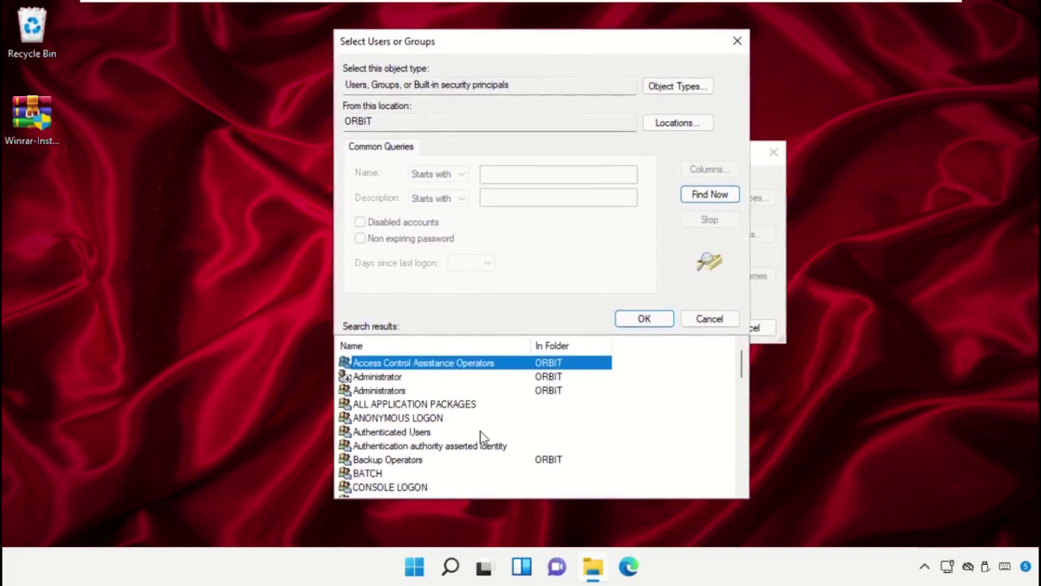
scroll(481, 436, down, 4)
click(376, 449)
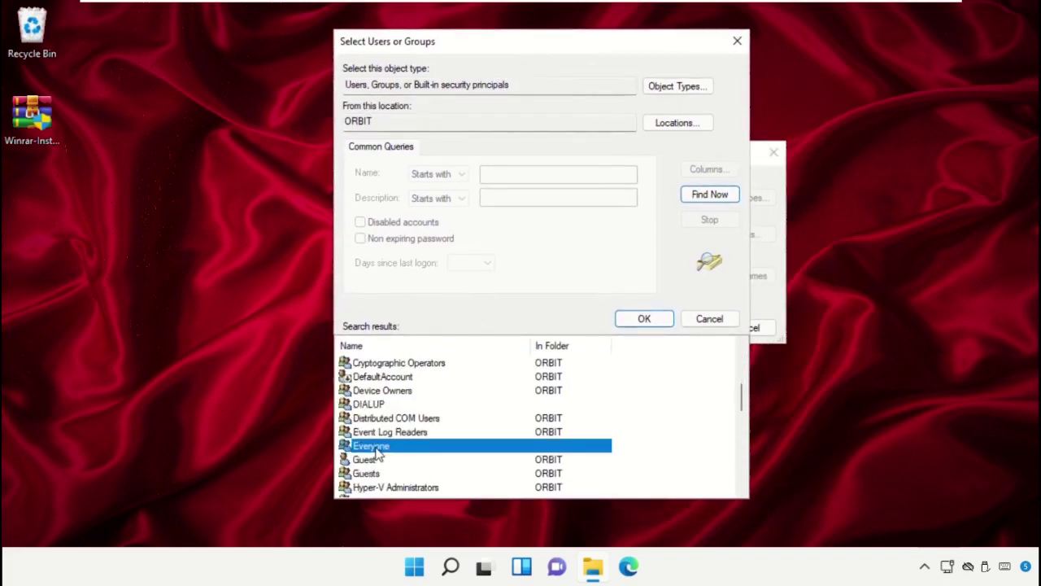
click(666, 319)
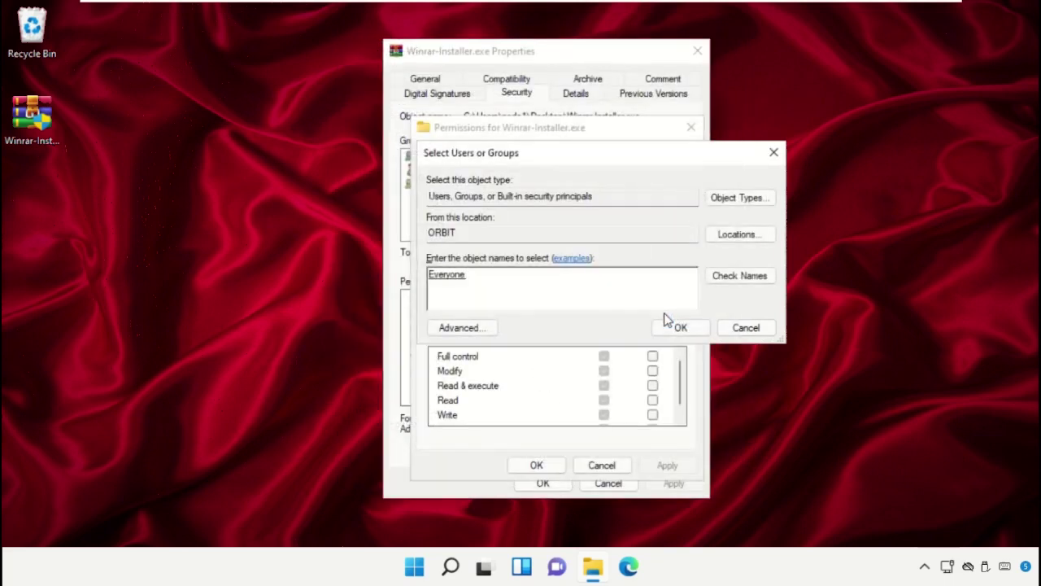
click(685, 327)
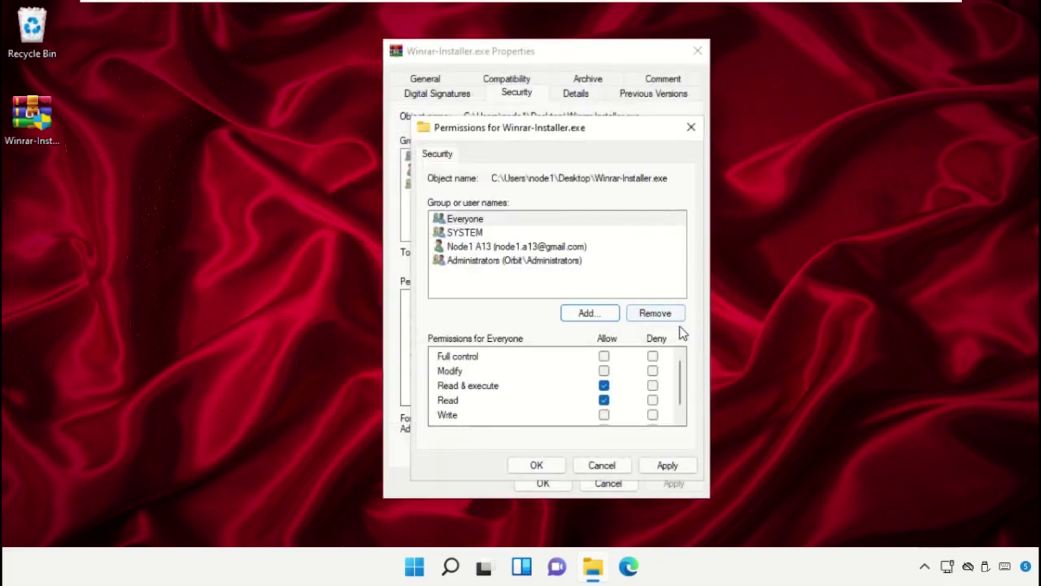
- Allow Everyone Full control, apply it, and close the properties window
click(603, 358)
click(665, 466)
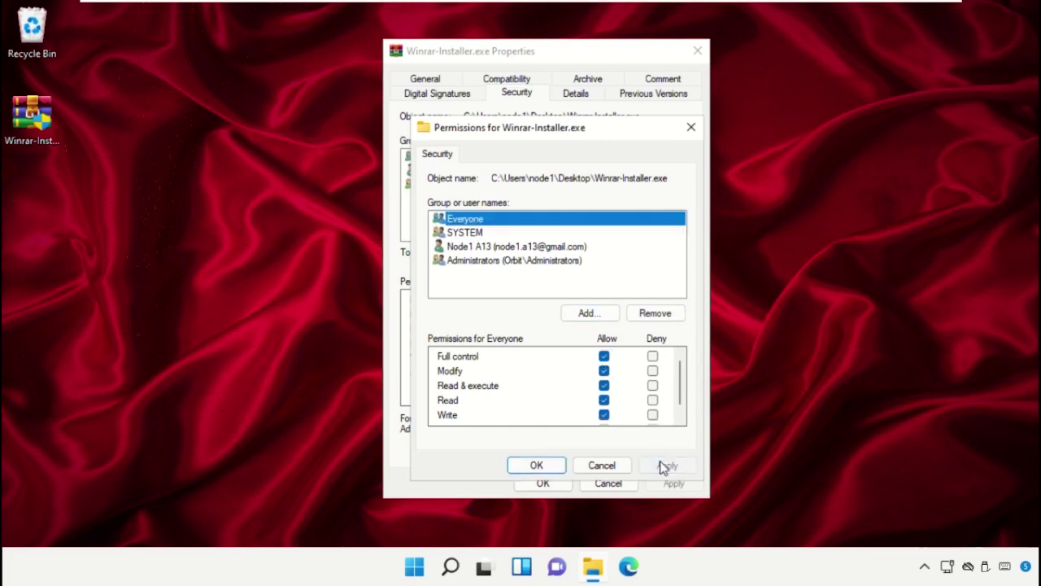
click(536, 464)
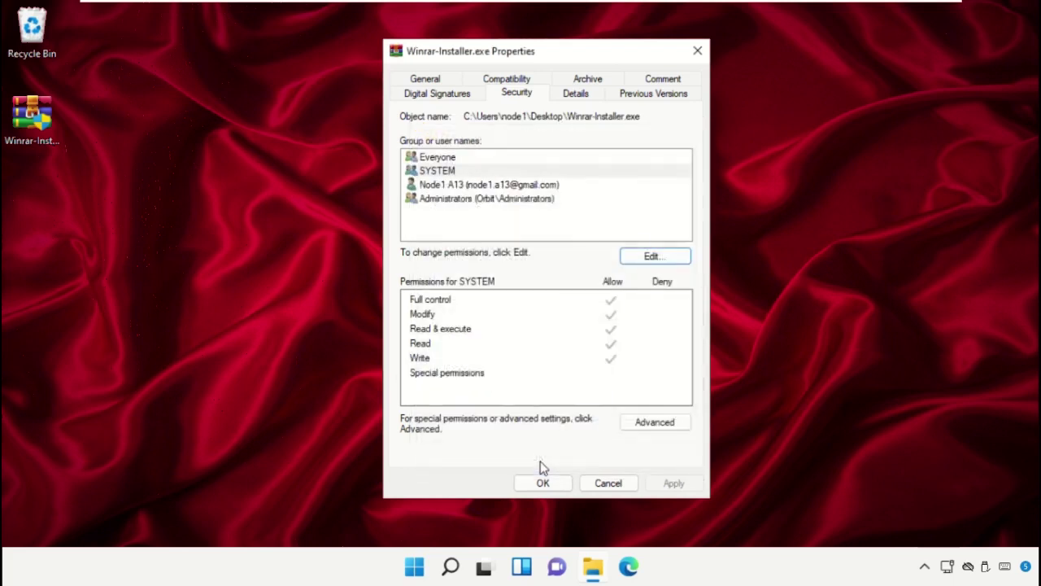
click(536, 481)
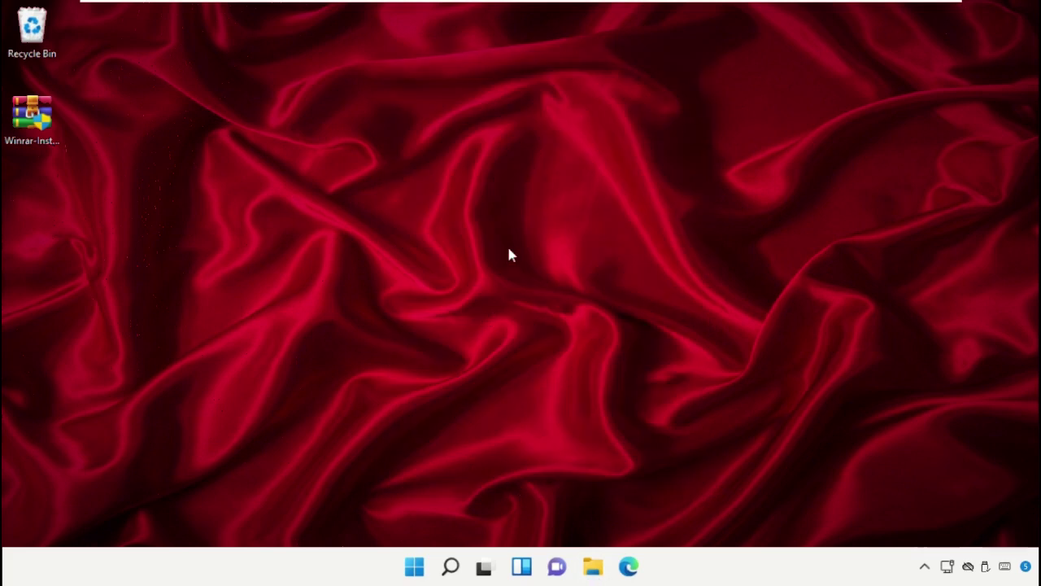
- Launch System Configuration and set selective startup without loading startup items
click(450, 566)
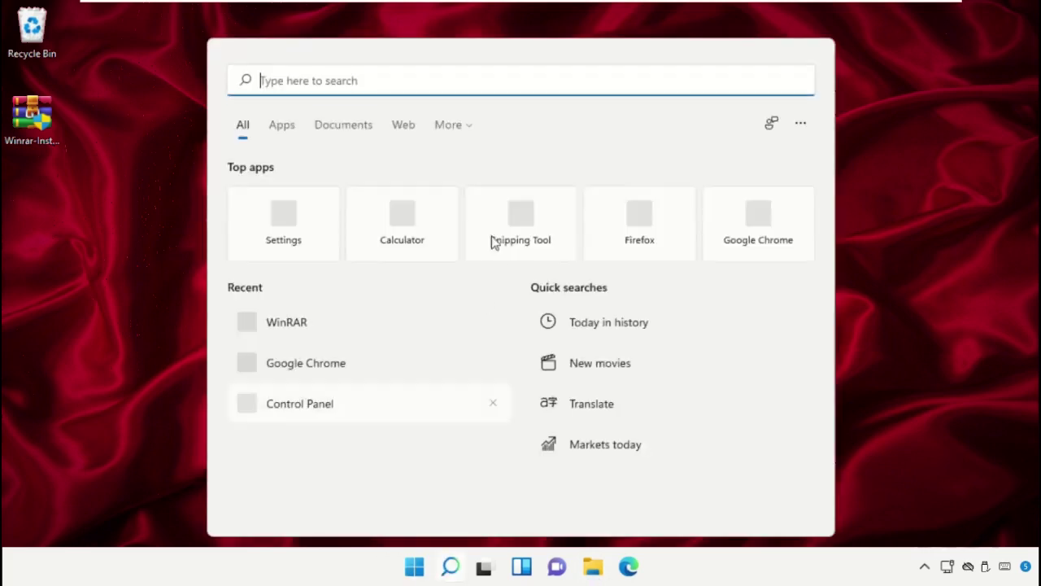
text(System Configuration)
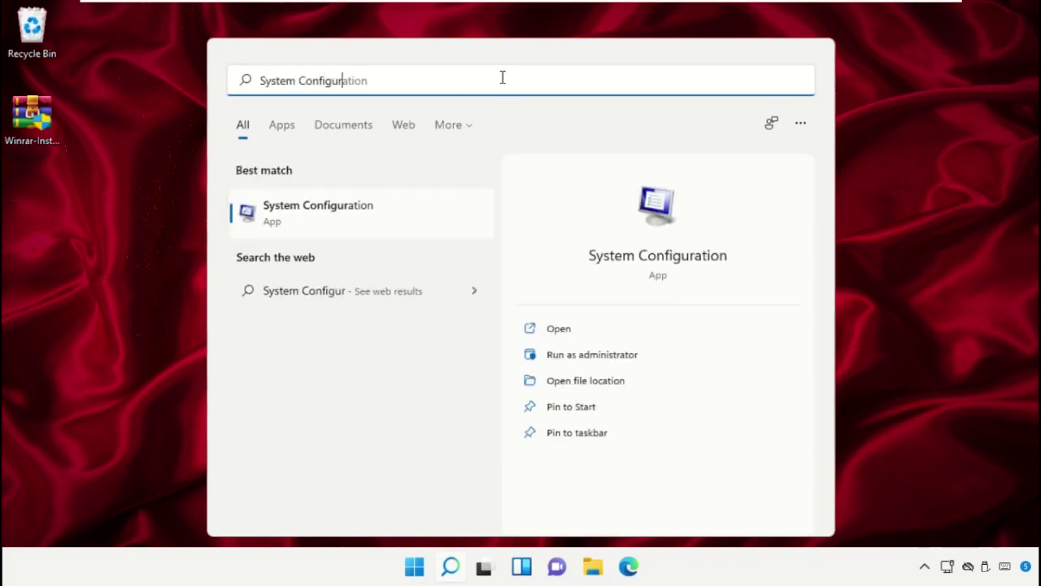
click(346, 211)
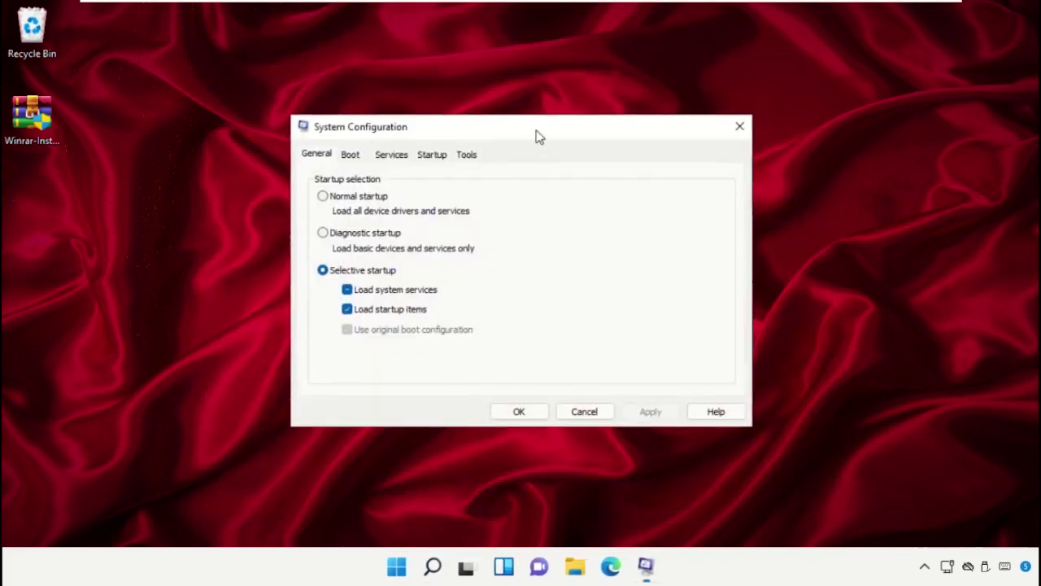
drag(538, 136, 535, 104)
click(322, 165)
click(331, 242)
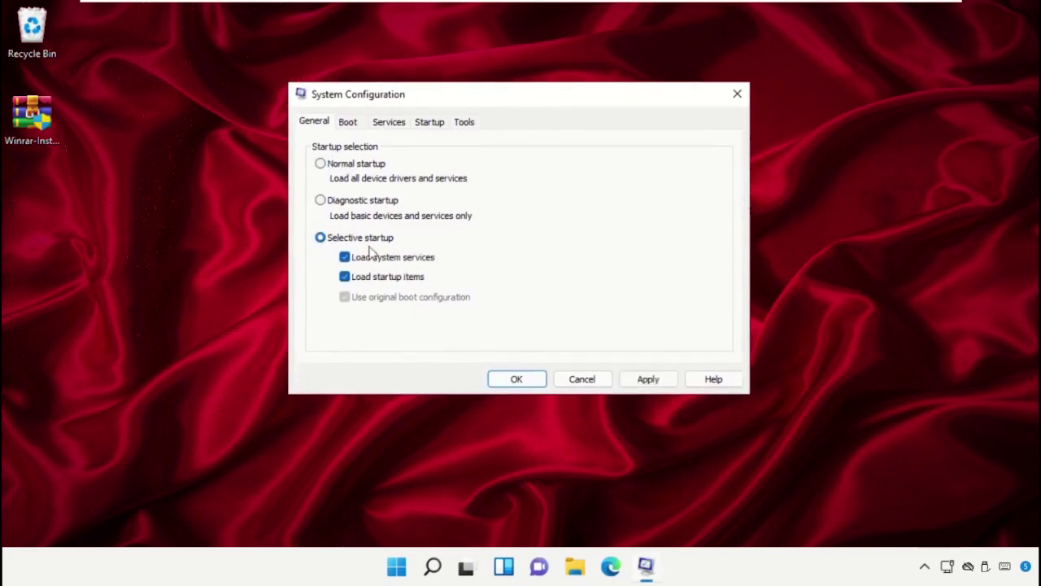
click(367, 278)
- Hide all Microsoft services and disable every remaining service
click(389, 122)
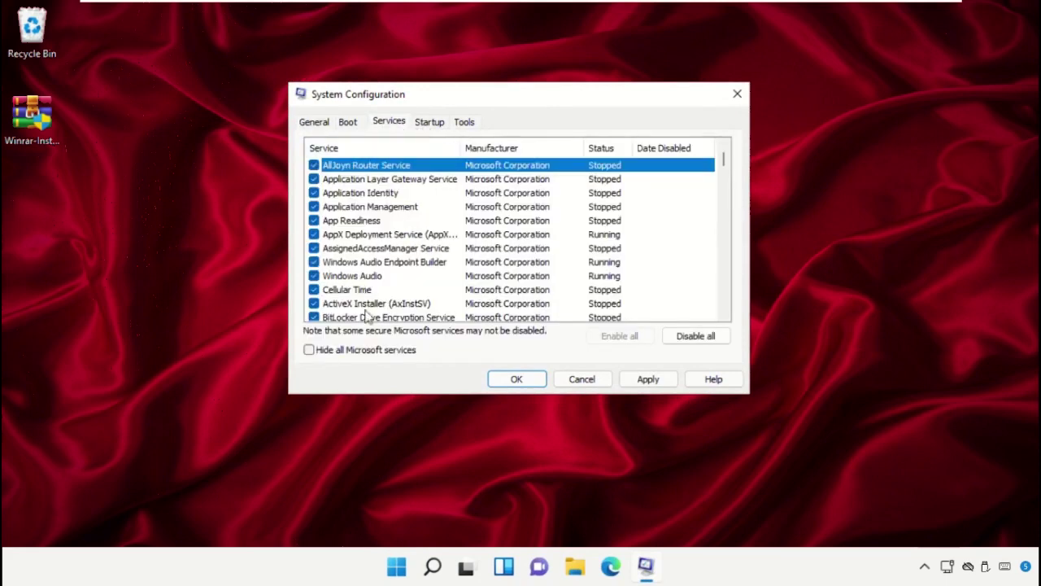
click(357, 352)
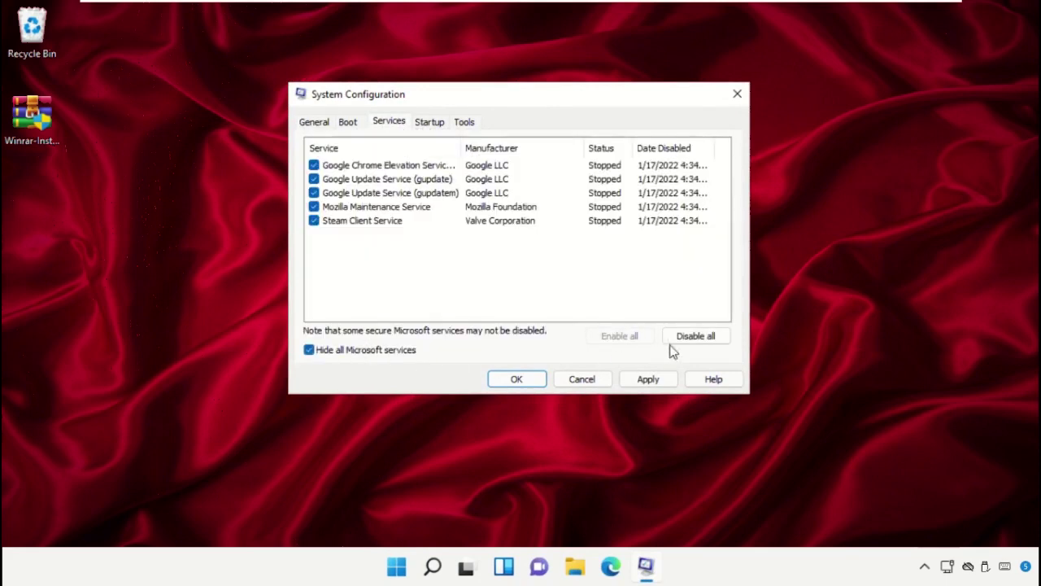
click(693, 344)
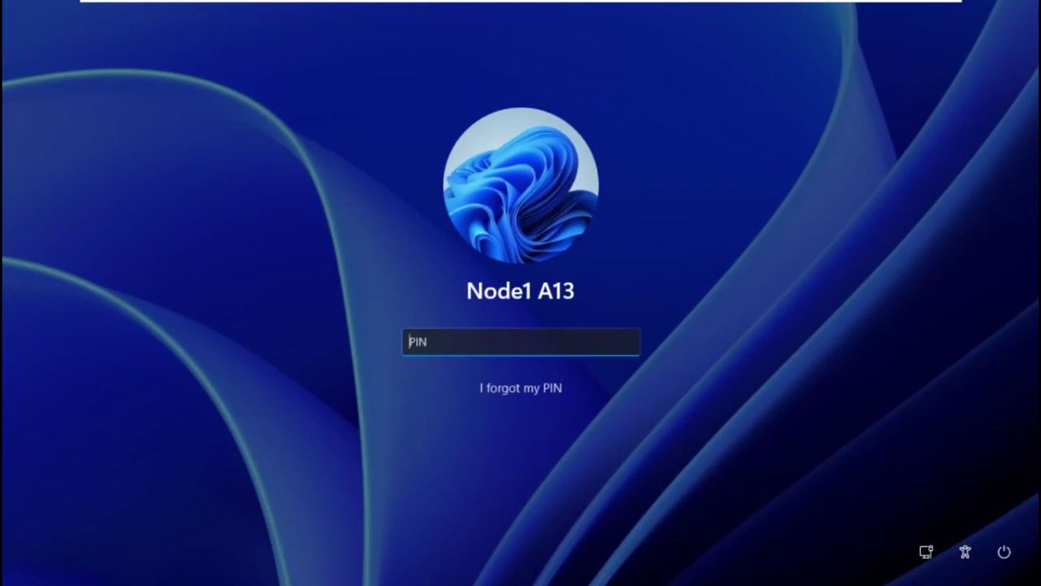
- Sign in with the account PIN and show the Start menu's power options
text(1234)
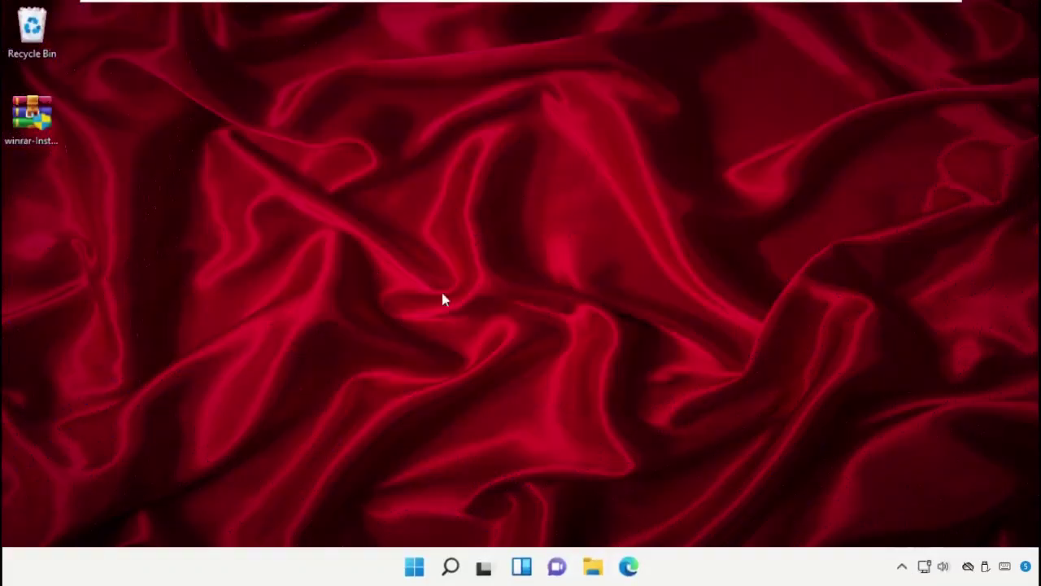
click(414, 567)
click(721, 512)
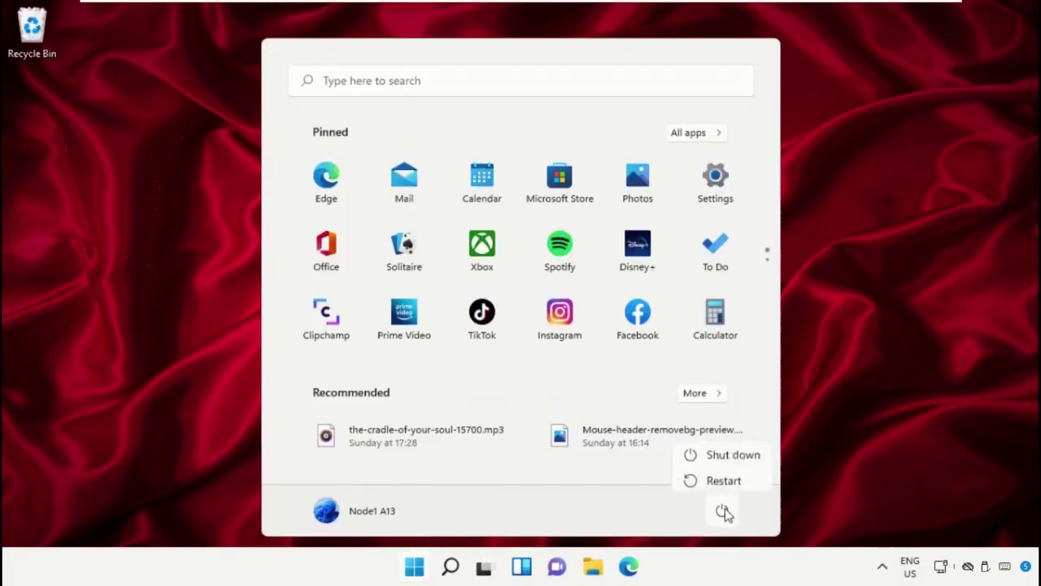